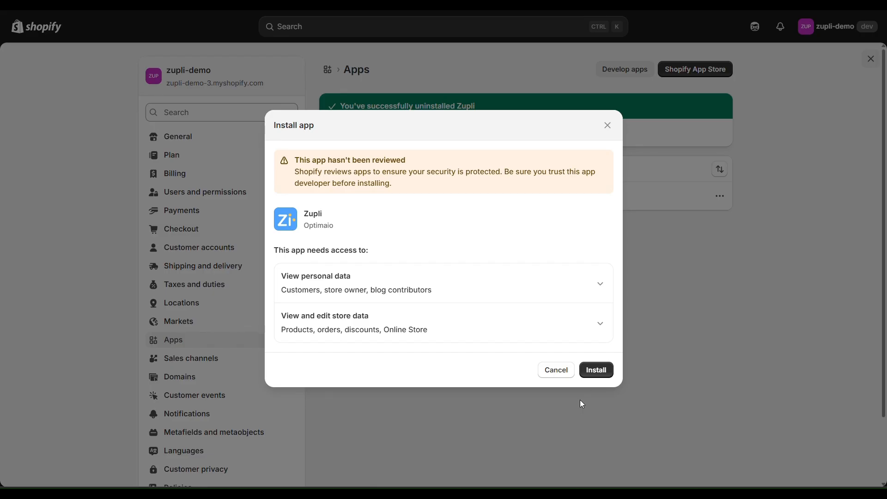
Install the Zupli app, upgrade from its free plan and approve the order-based pricing subscription.
{"action": "left_click", "coordinate": [598, 373]}
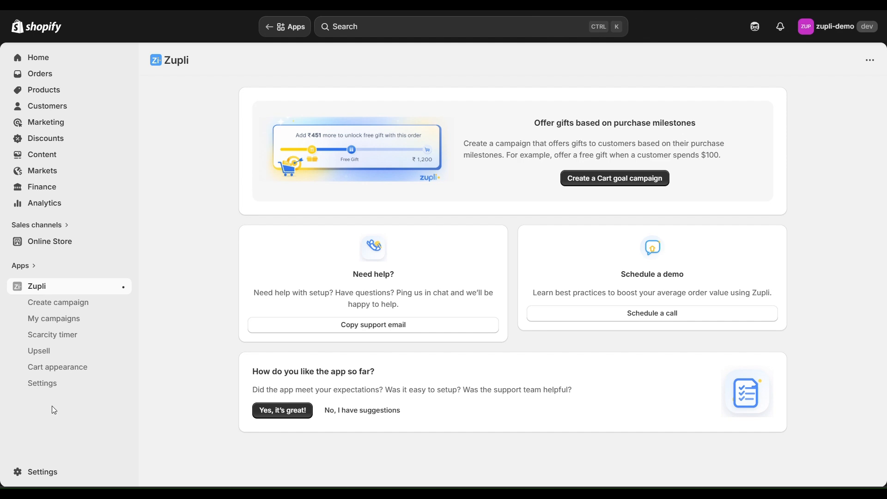
{"action": "left_click", "coordinate": [56, 385]}
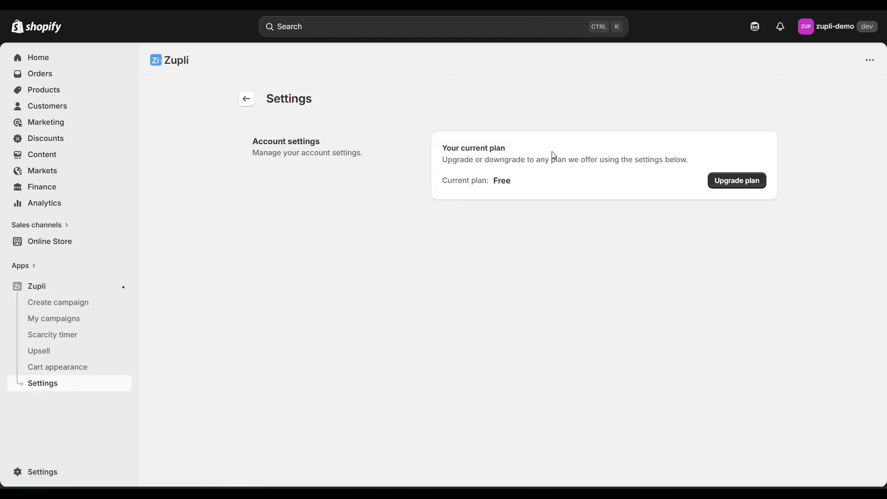
{"action": "left_click", "coordinate": [747, 187]}
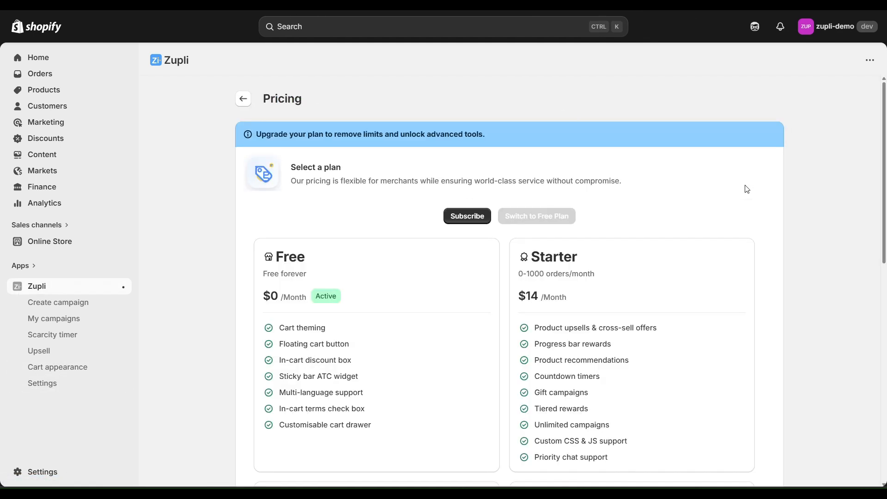
{"action": "left_click", "coordinate": [479, 215]}
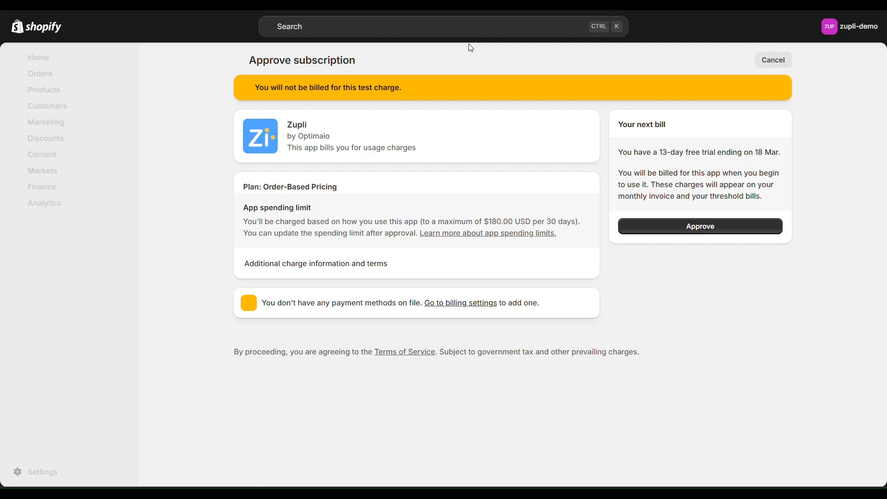
{"action": "left_click", "coordinate": [699, 228]}
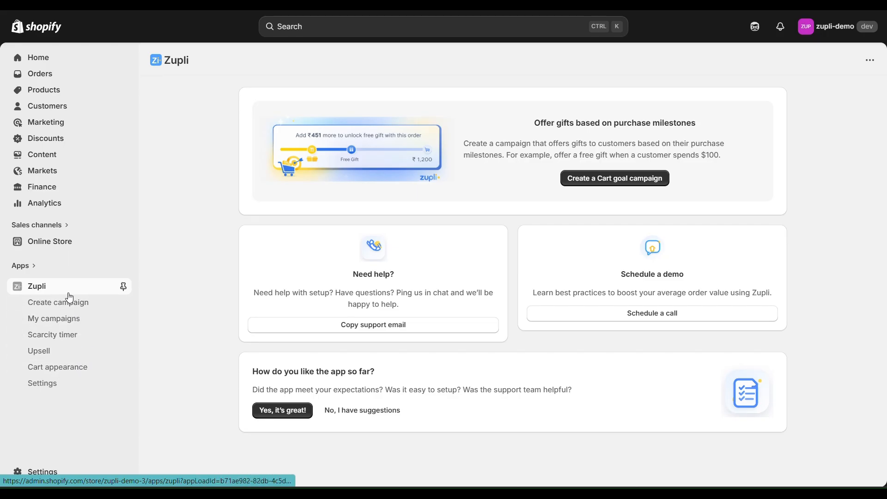
Create a Cart goals campaign that tracks total cart value.
{"action": "left_click", "coordinate": [598, 182]}
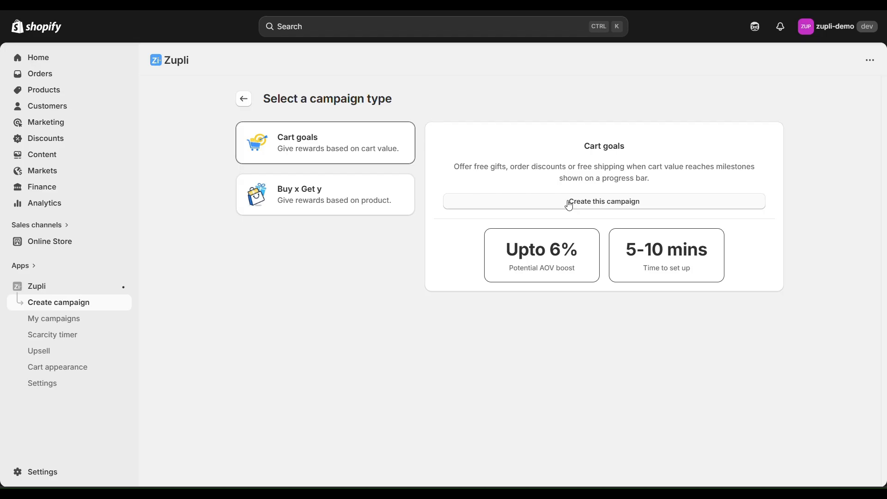
{"action": "left_click", "coordinate": [593, 200]}
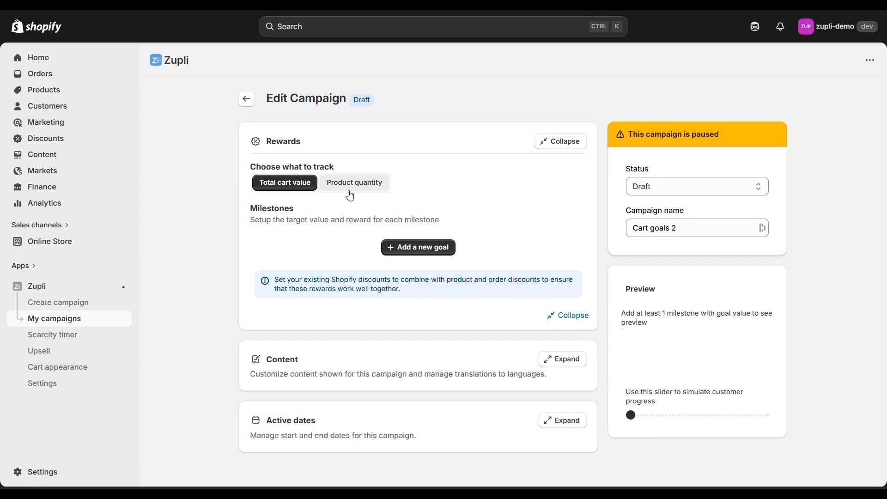
{"action": "left_click", "coordinate": [351, 193]}
{"action": "left_click", "coordinate": [278, 183]}
Add a percentage-based order discount as the campaign's first goal with a target of USD 1500.
{"action": "left_click", "coordinate": [421, 249]}
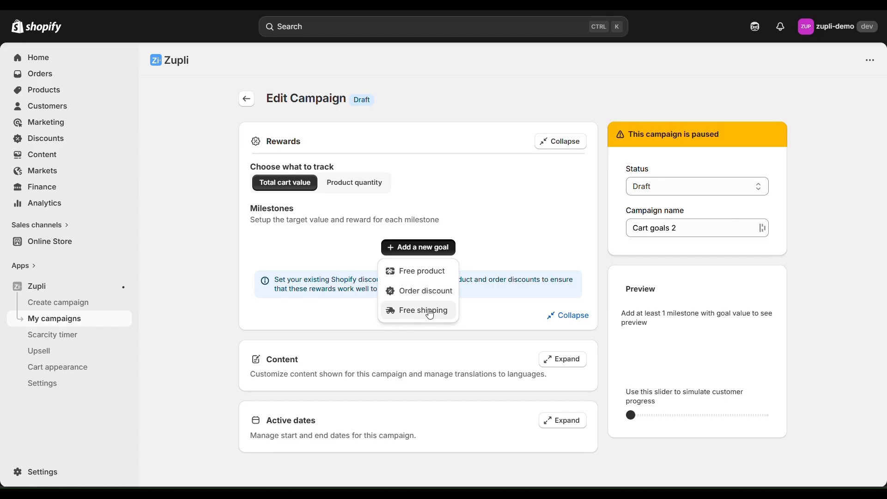
{"action": "left_click", "coordinate": [433, 291]}
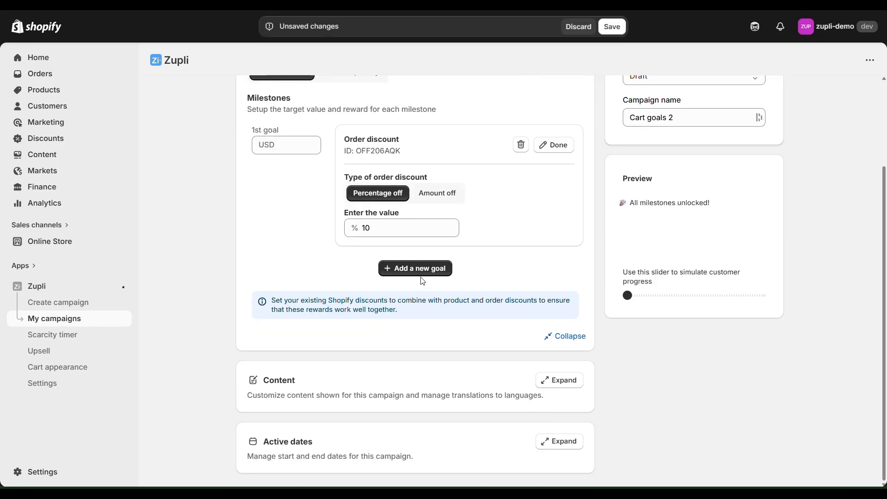
{"action": "left_click", "coordinate": [296, 145]}
{"action": "type", "text": "1500"}
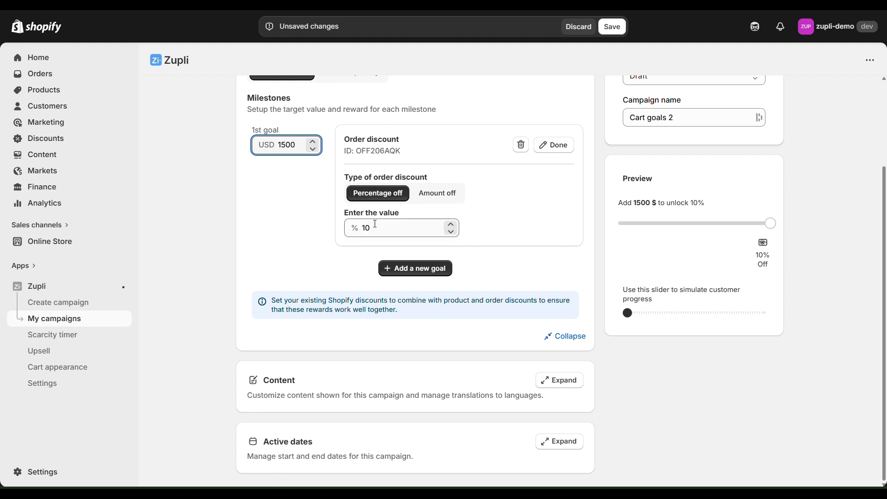
Add a free product reward as the second goal with a target of USD 1500.
{"action": "left_click", "coordinate": [416, 269]}
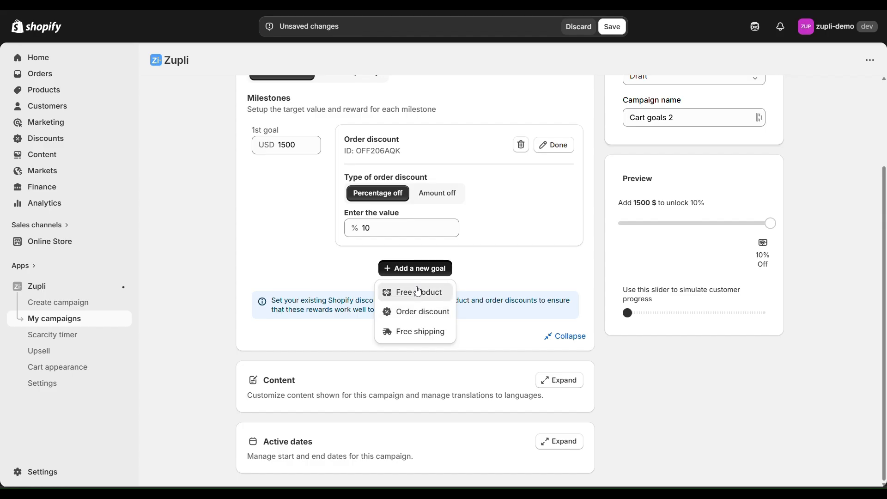
{"action": "left_click", "coordinate": [417, 292]}
{"action": "left_click", "coordinate": [299, 171]}
{"action": "type", "text": "1500"}
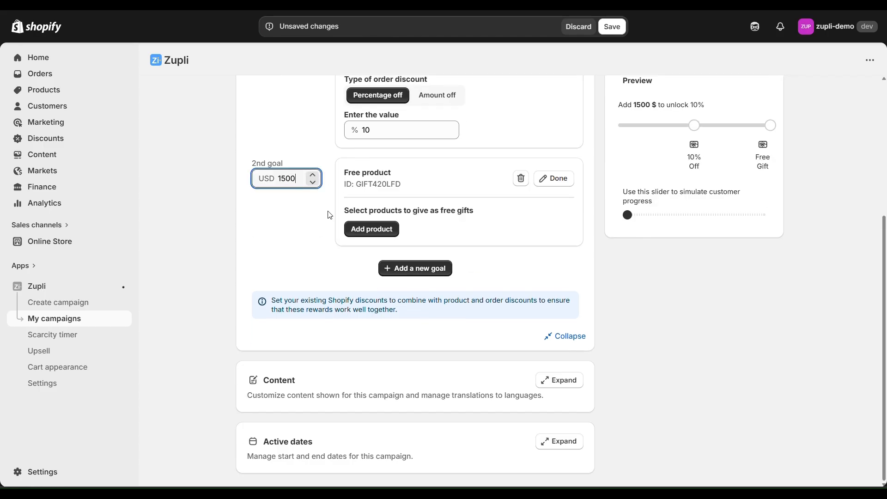
Choose The Collection Snowboard: Oxygen as the free gift for the second goal.
{"action": "left_click", "coordinate": [372, 230]}
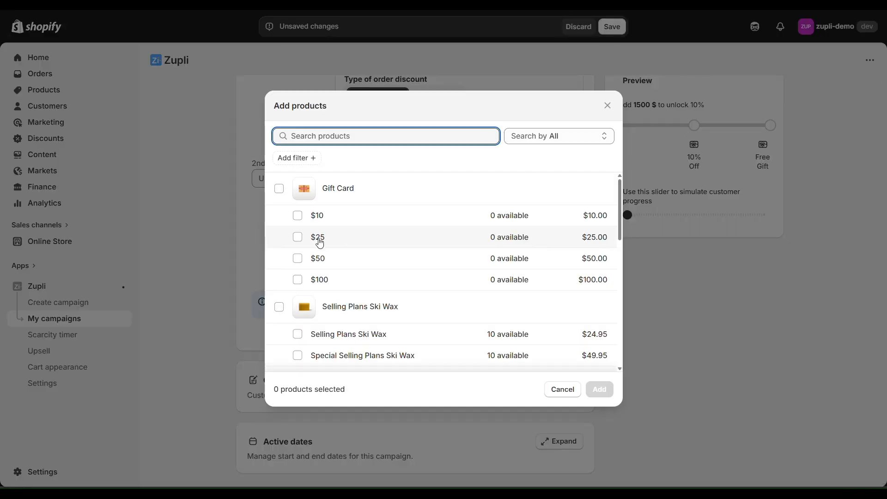
{"action": "scroll", "coordinate": [301, 306], "scroll_direction": "down", "scroll_amount": 5}
{"action": "left_click", "coordinate": [279, 272]}
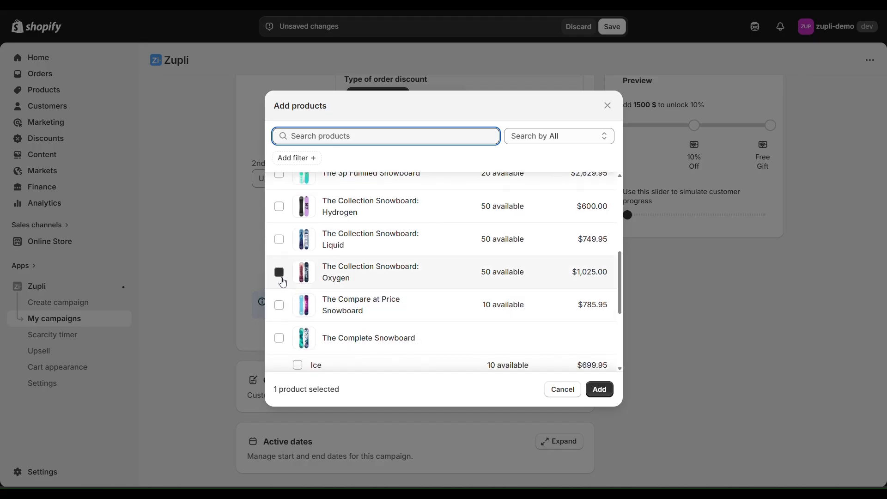
{"action": "left_click", "coordinate": [600, 390]}
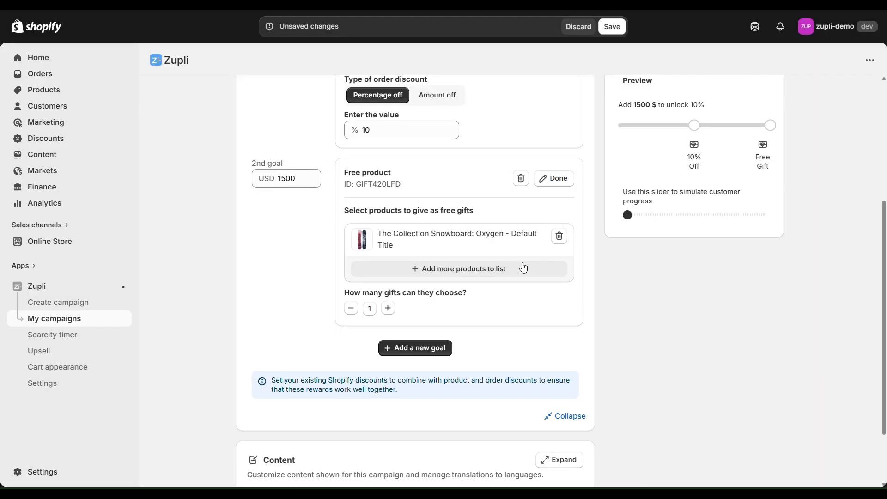
Simulate customer progress in the campaign preview to check the milestone bar.
{"action": "scroll", "coordinate": [442, 300], "scroll_direction": "down", "scroll_amount": 1}
{"action": "scroll", "coordinate": [508, 300], "scroll_direction": "up", "scroll_amount": 3}
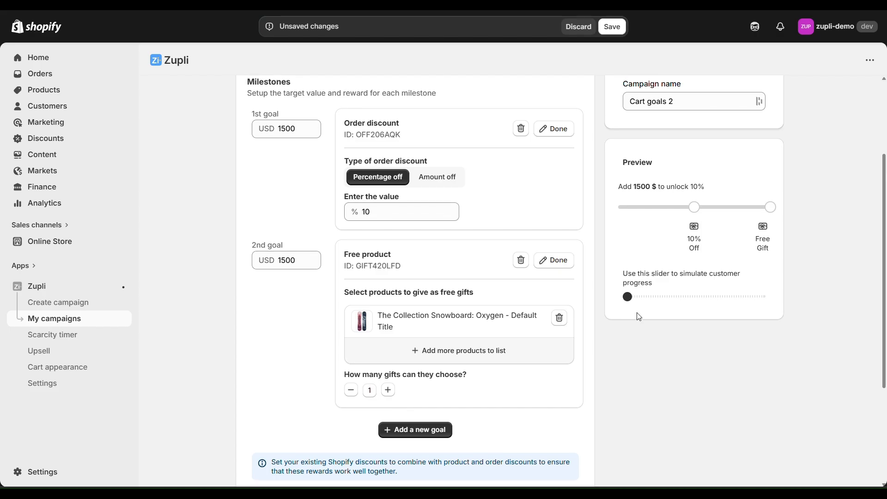
{"action": "mouse_move", "coordinate": [627, 299]}
{"action": "left_mouse_down"}
{"action": "mouse_move", "coordinate": [798, 301]}
{"action": "mouse_move", "coordinate": [624, 300]}
{"action": "left_mouse_up"}
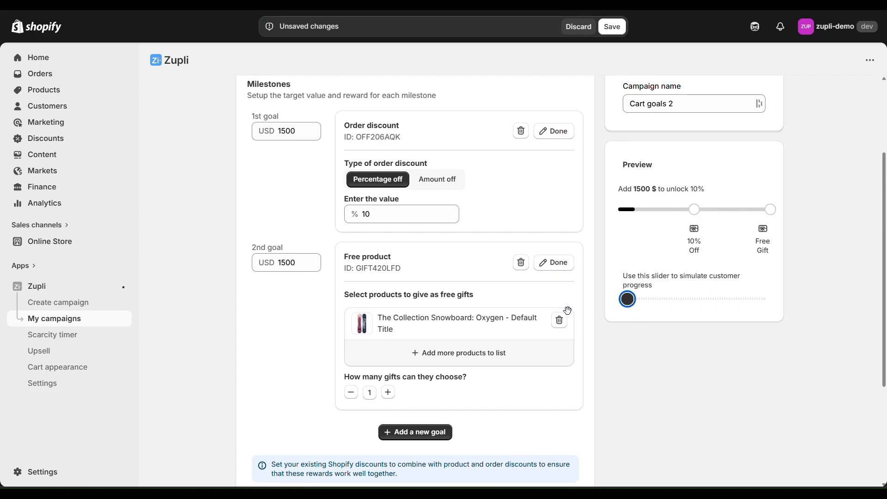
{"action": "scroll", "coordinate": [658, 172], "scroll_direction": "down", "scroll_amount": 3}
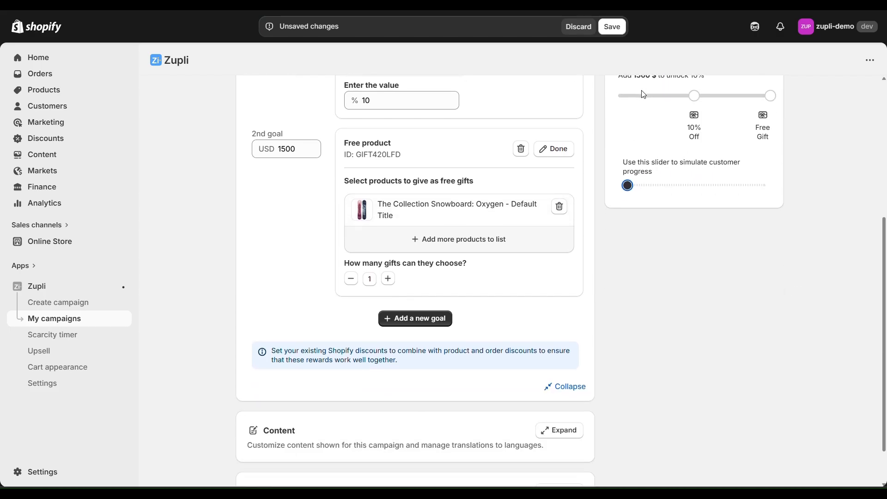
{"action": "scroll", "coordinate": [634, 138], "scroll_direction": "up", "scroll_amount": 1}
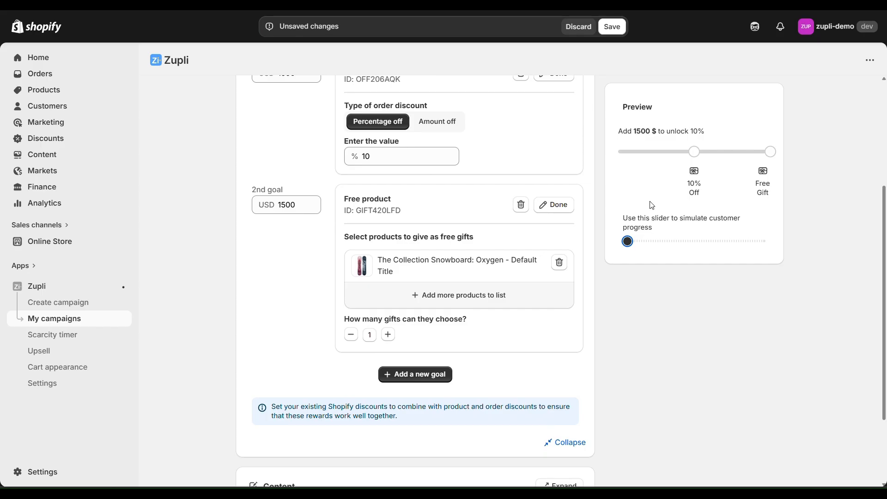
Review the progress bar, title and offer texts in the content settings of the first and second goals.
{"action": "scroll", "coordinate": [584, 255], "scroll_direction": "down", "scroll_amount": 2}
{"action": "left_click", "coordinate": [558, 378]}
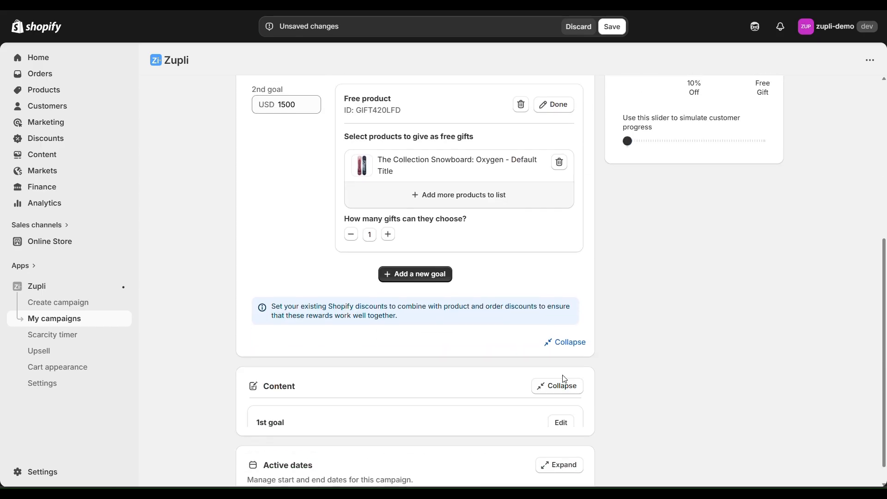
{"action": "scroll", "coordinate": [554, 378], "scroll_direction": "down", "scroll_amount": 2}
{"action": "left_click", "coordinate": [561, 323]}
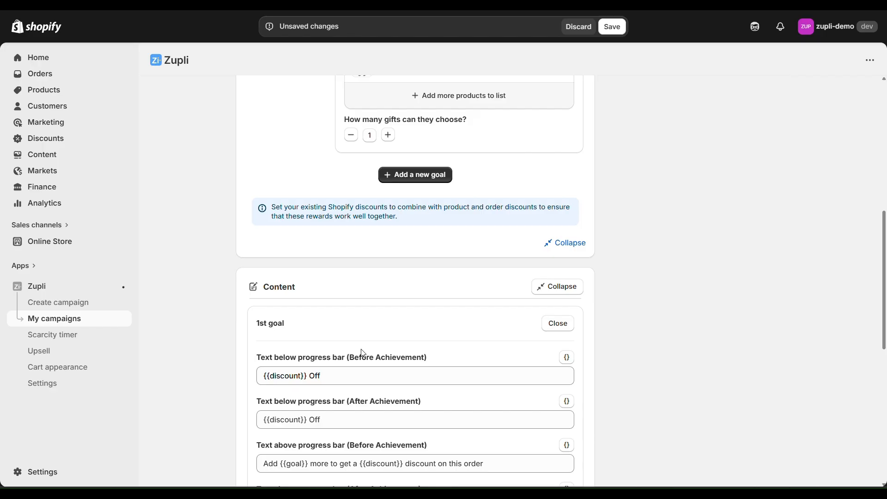
{"action": "scroll", "coordinate": [393, 364], "scroll_direction": "down", "scroll_amount": 5}
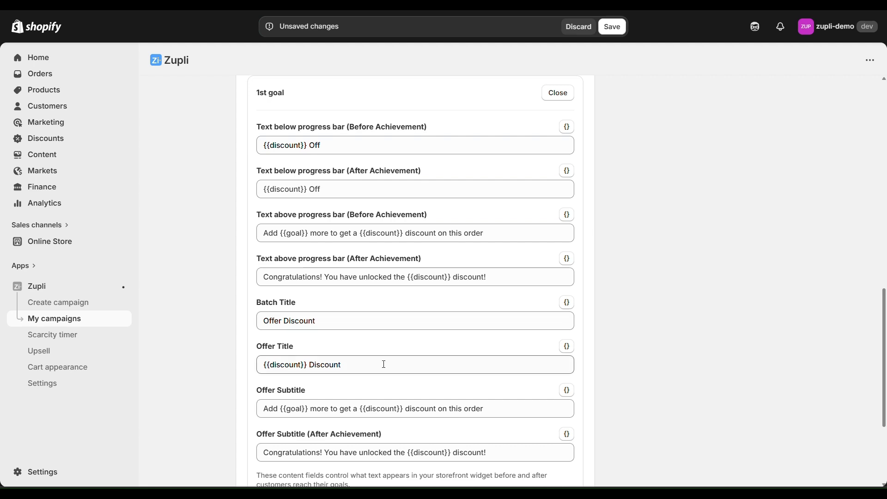
{"action": "scroll", "coordinate": [382, 369], "scroll_direction": "down", "scroll_amount": 3}
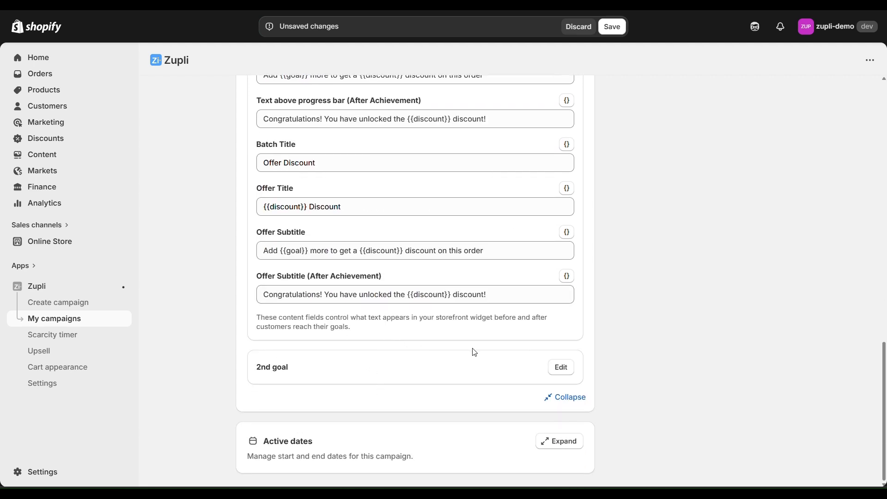
{"action": "left_click", "coordinate": [560, 366]}
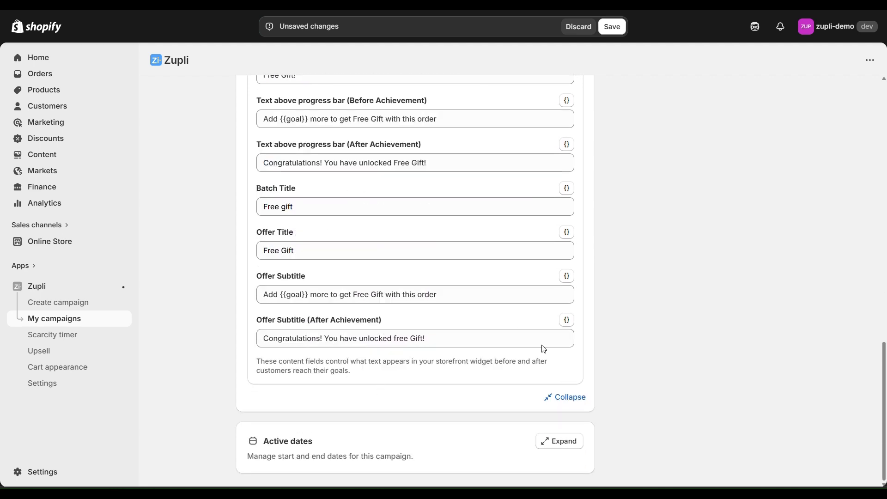
Try the end date option in the campaign's active dates and discard all unsaved changes.
{"action": "left_click", "coordinate": [559, 440]}
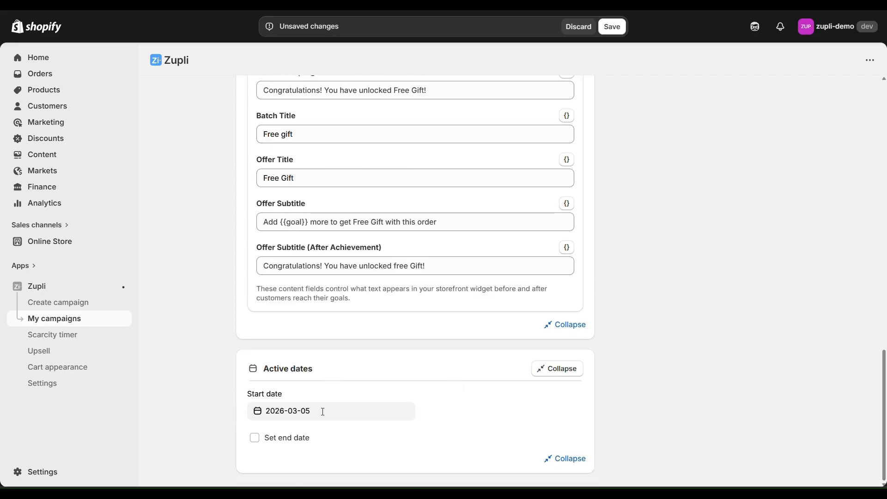
{"action": "left_click", "coordinate": [275, 444]}
{"action": "left_click", "coordinate": [275, 445]}
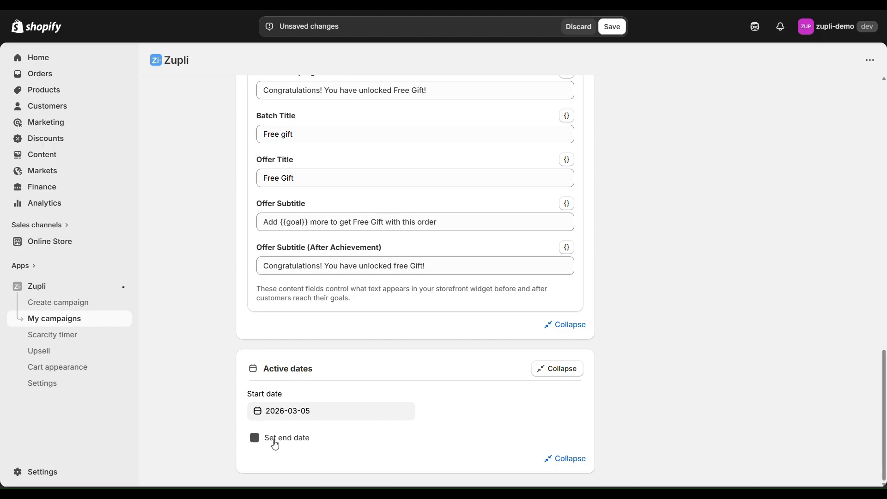
{"action": "left_click", "coordinate": [584, 27]}
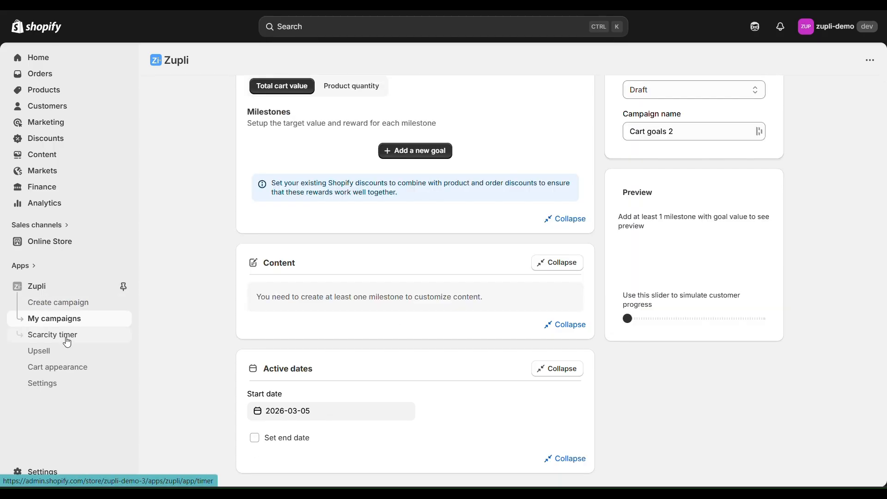
Create a new campaign of the Buy X Get Y type.
{"action": "left_click", "coordinate": [76, 303]}
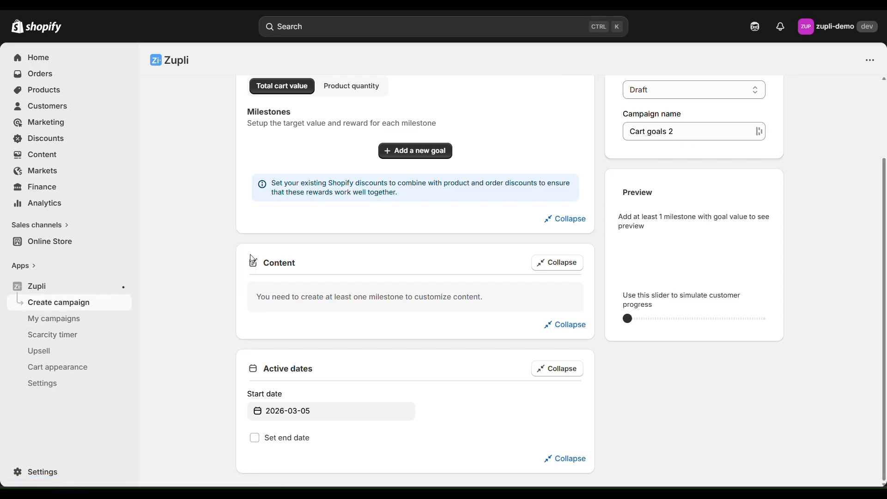
{"action": "left_click", "coordinate": [395, 189]}
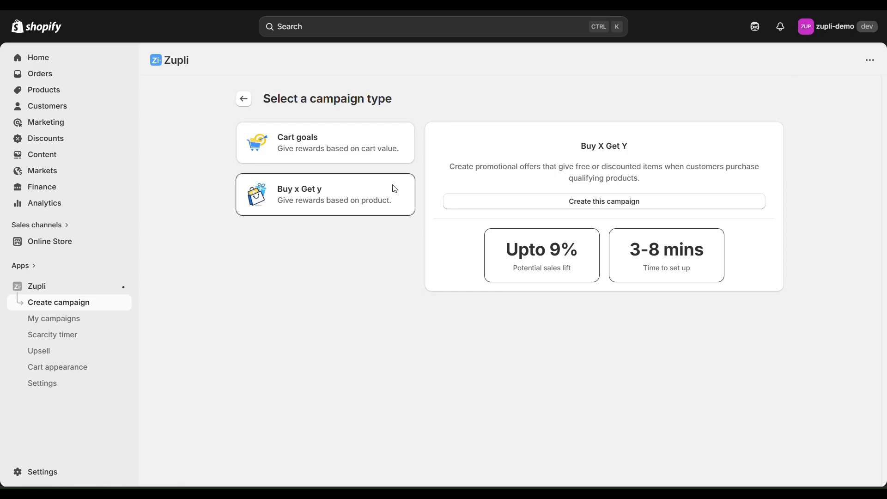
{"action": "left_click", "coordinate": [562, 200]}
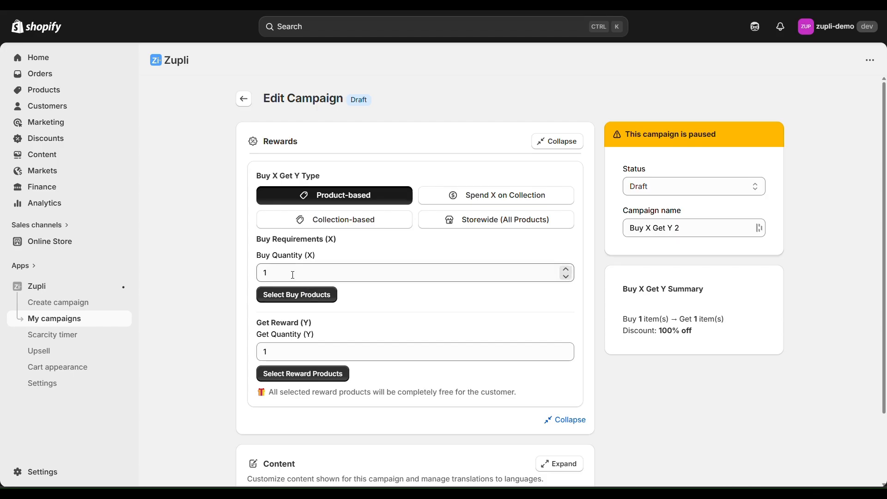
Add The Multi-location Snowboard as the required buy product of the Buy X Get Y campaign.
{"action": "left_click", "coordinate": [297, 294]}
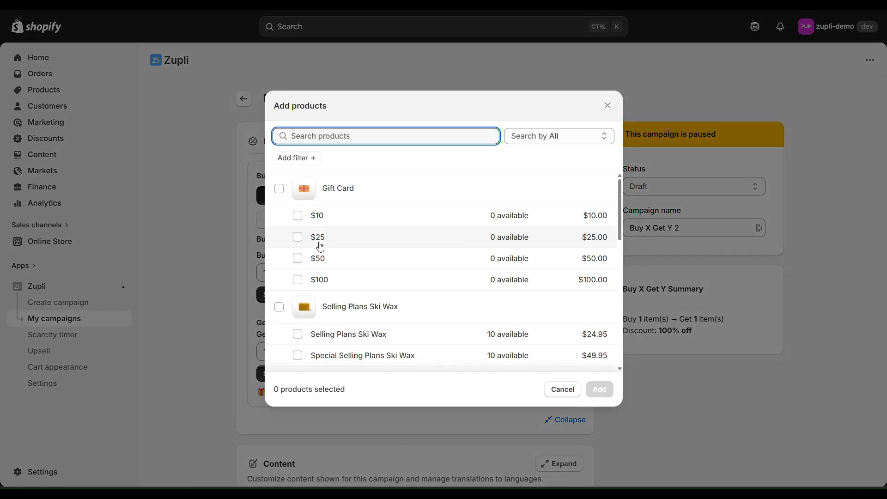
{"action": "scroll", "coordinate": [289, 310], "scroll_direction": "down", "scroll_amount": 10}
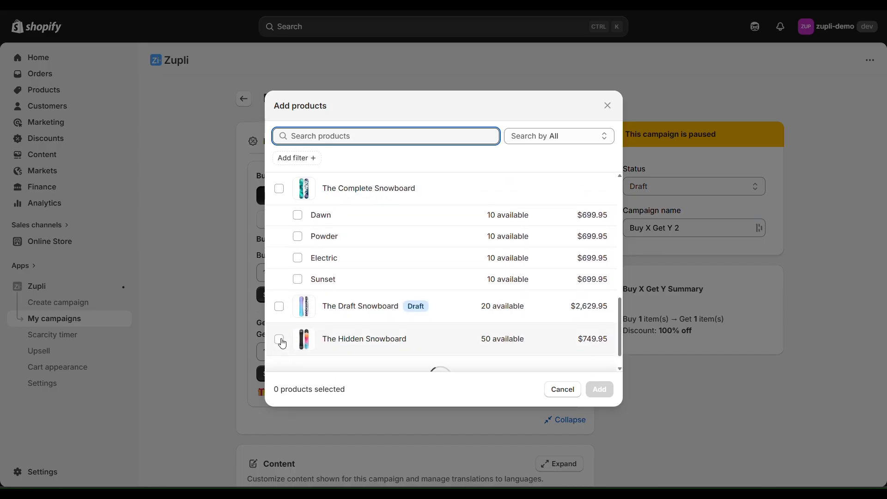
{"action": "scroll", "coordinate": [283, 342], "scroll_direction": "down", "scroll_amount": 4}
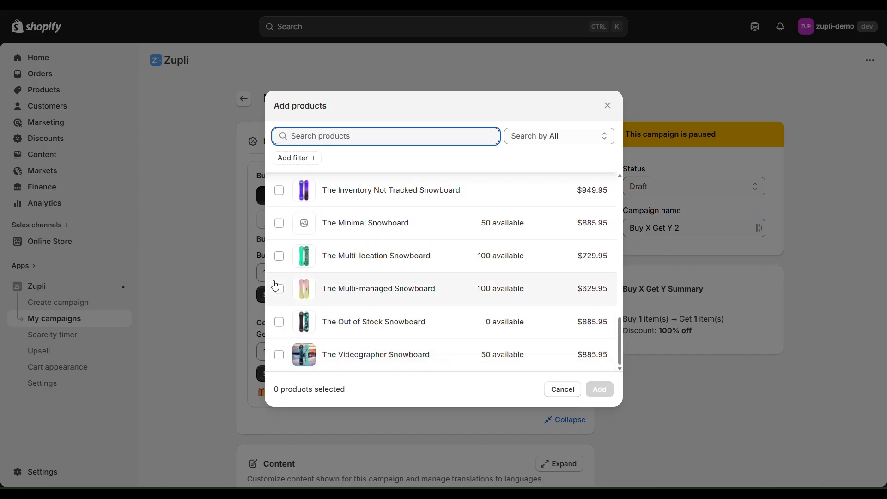
{"action": "left_click", "coordinate": [278, 289]}
{"action": "left_click", "coordinate": [279, 256]}
{"action": "left_click", "coordinate": [279, 289]}
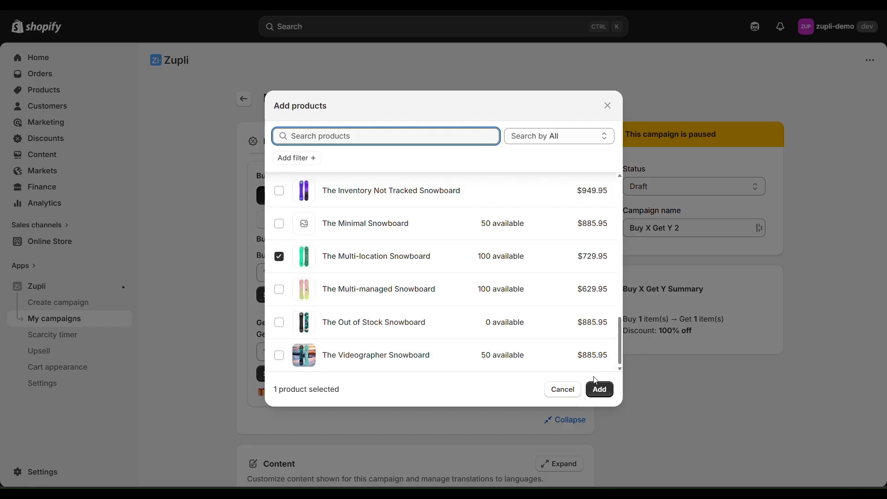
{"action": "left_click", "coordinate": [599, 389]}
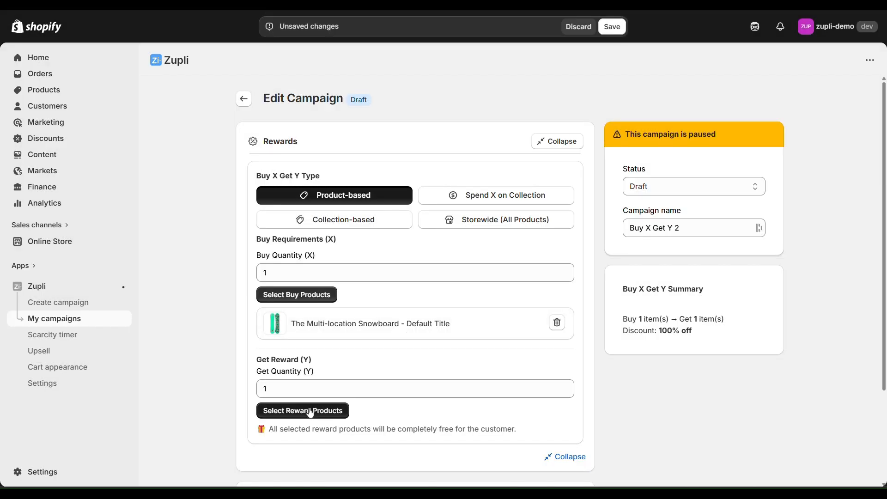
Add The Videographer Snowboard as the free reward product of the Buy X Get Y campaign.
{"action": "left_click", "coordinate": [310, 410]}
{"action": "scroll", "coordinate": [341, 283], "scroll_direction": "down", "scroll_amount": 6}
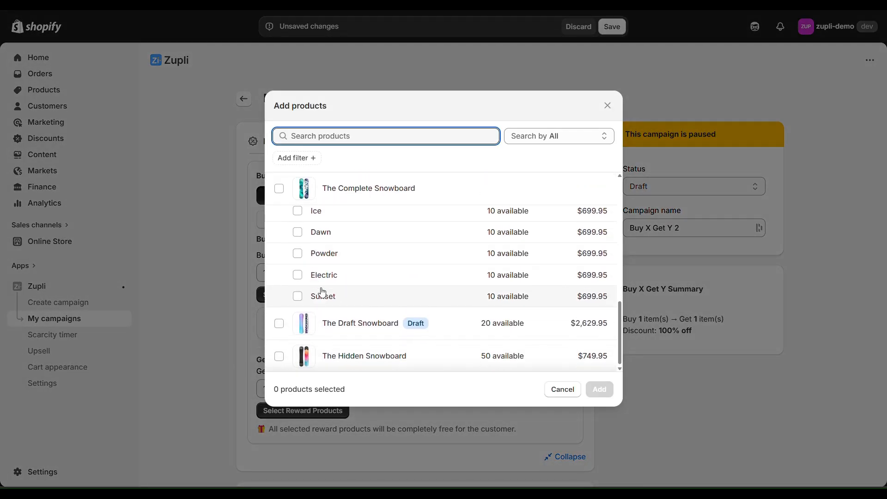
{"action": "scroll", "coordinate": [289, 316], "scroll_direction": "down", "scroll_amount": 5}
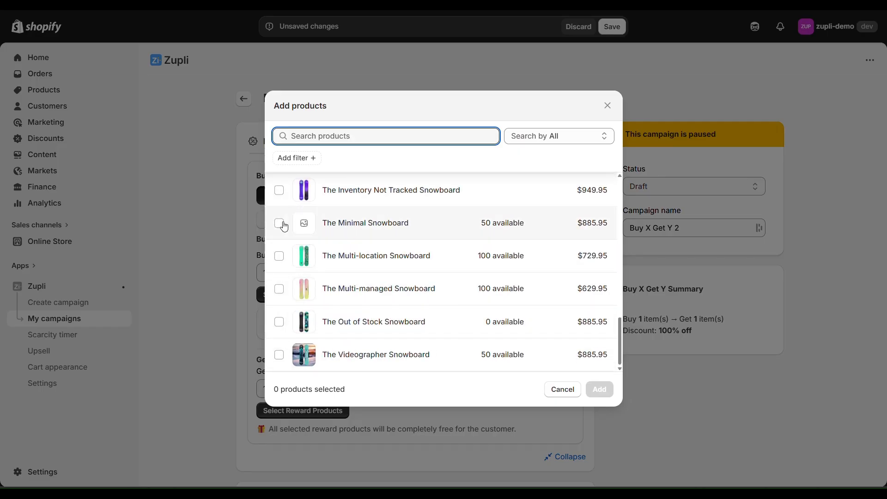
{"action": "left_click", "coordinate": [280, 354]}
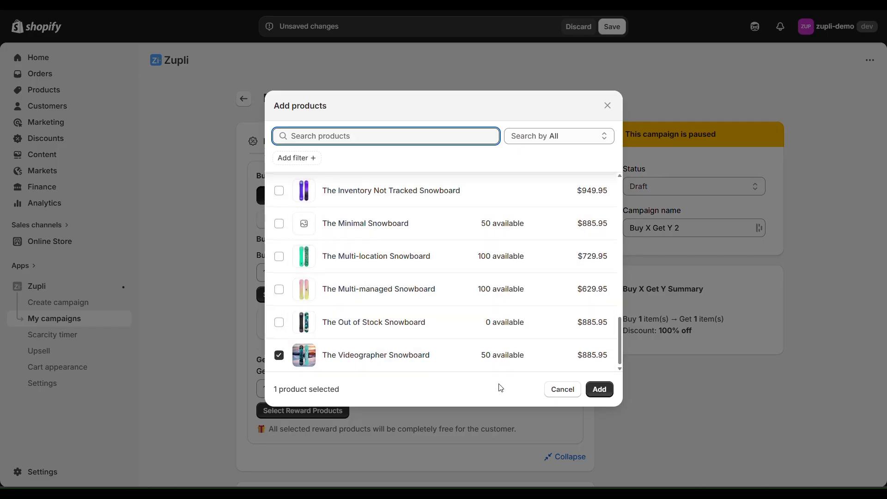
{"action": "left_click", "coordinate": [599, 389]}
{"action": "scroll", "coordinate": [511, 370], "scroll_direction": "down", "scroll_amount": 3}
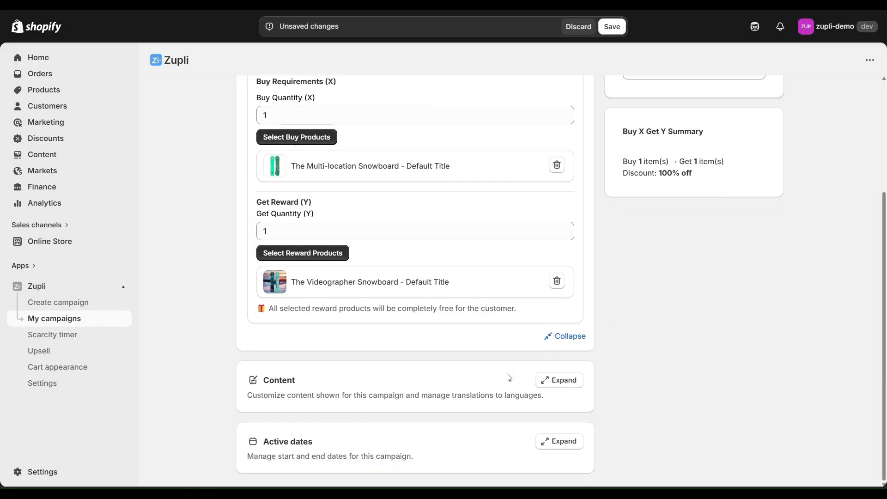
{"action": "scroll", "coordinate": [511, 331], "scroll_direction": "up", "scroll_amount": 3}
{"action": "scroll", "coordinate": [443, 340], "scroll_direction": "down", "scroll_amount": 3}
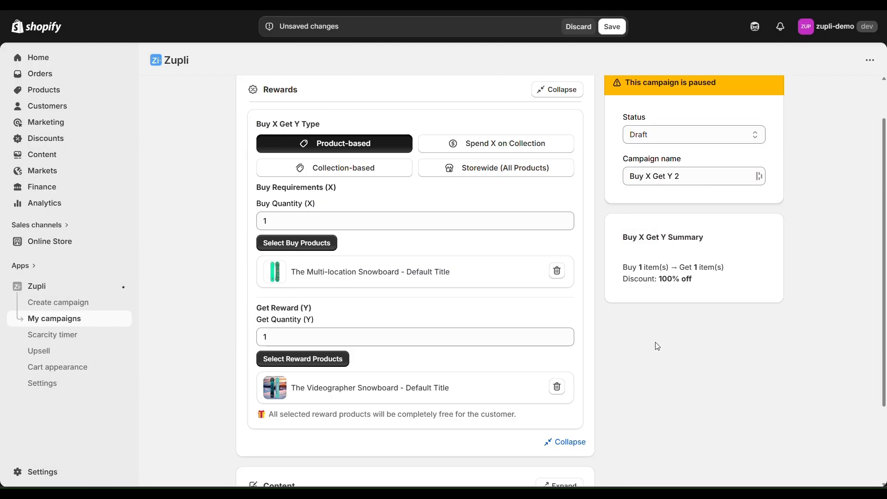
Review the Buy X Get Y campaign's content texts and active dates, and discard the unsaved changes.
{"action": "left_click", "coordinate": [559, 380]}
{"action": "scroll", "coordinate": [501, 380], "scroll_direction": "down", "scroll_amount": 5}
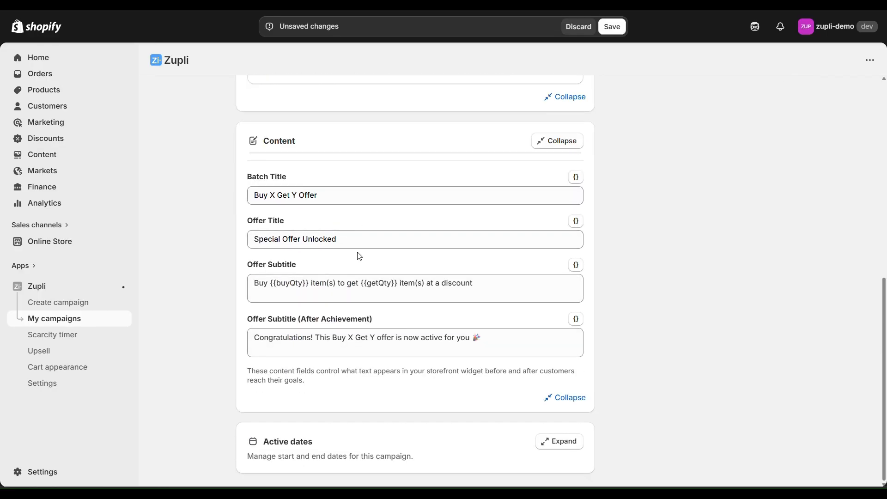
{"action": "left_click", "coordinate": [568, 442]}
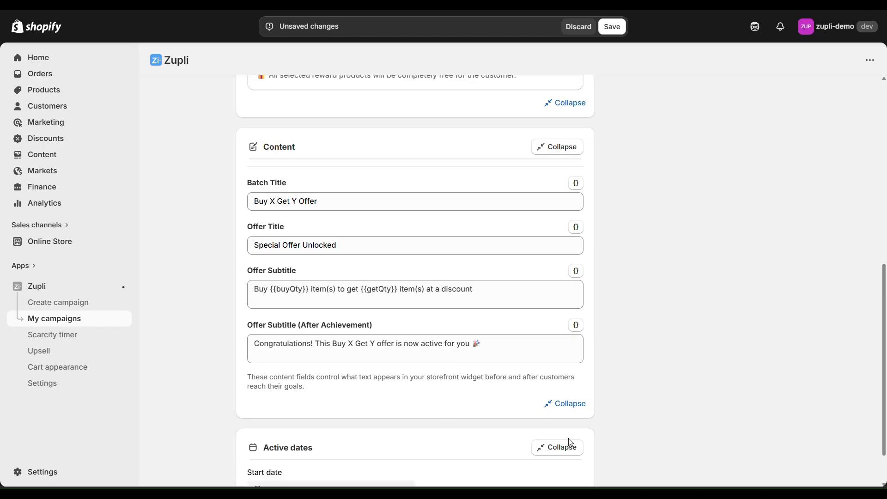
{"action": "scroll", "coordinate": [601, 296], "scroll_direction": "down", "scroll_amount": 2}
{"action": "left_click", "coordinate": [573, 28]}
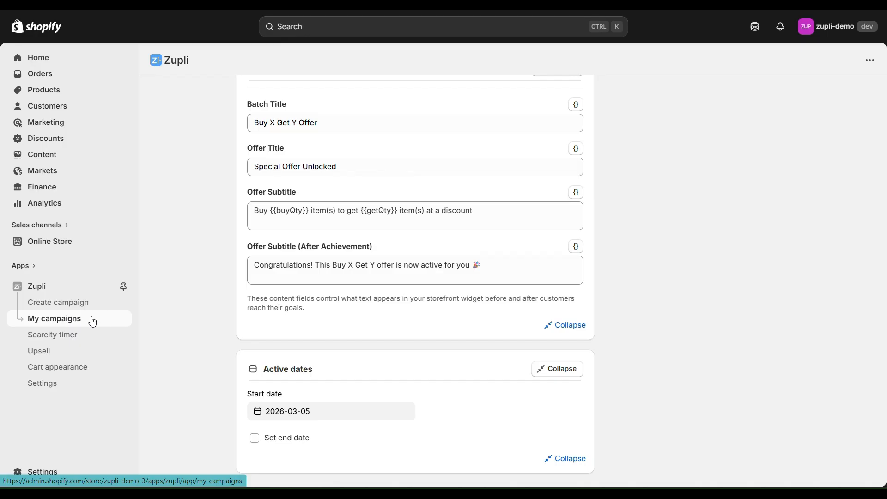
Review the Flash Sale campaign's settings from the campaign list and return to the list.
{"action": "scroll", "coordinate": [242, 229], "scroll_direction": "up", "scroll_amount": 9}
{"action": "left_click", "coordinate": [243, 99]}
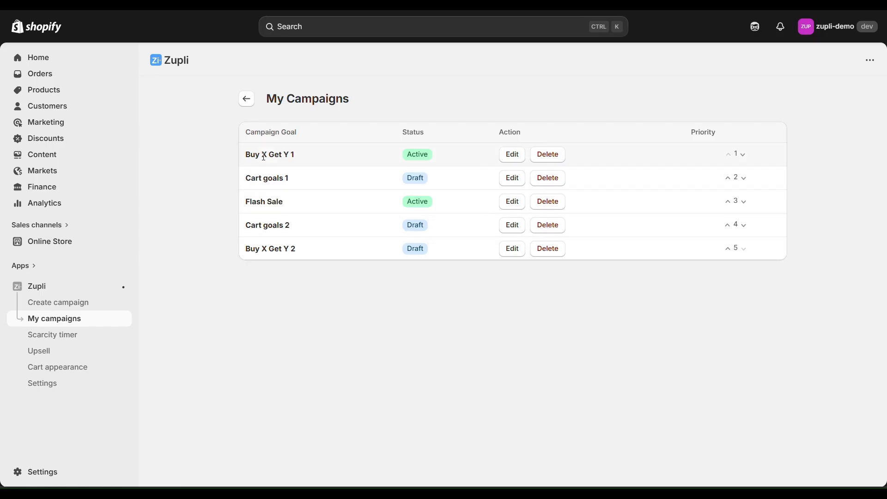
{"action": "left_click", "coordinate": [513, 203]}
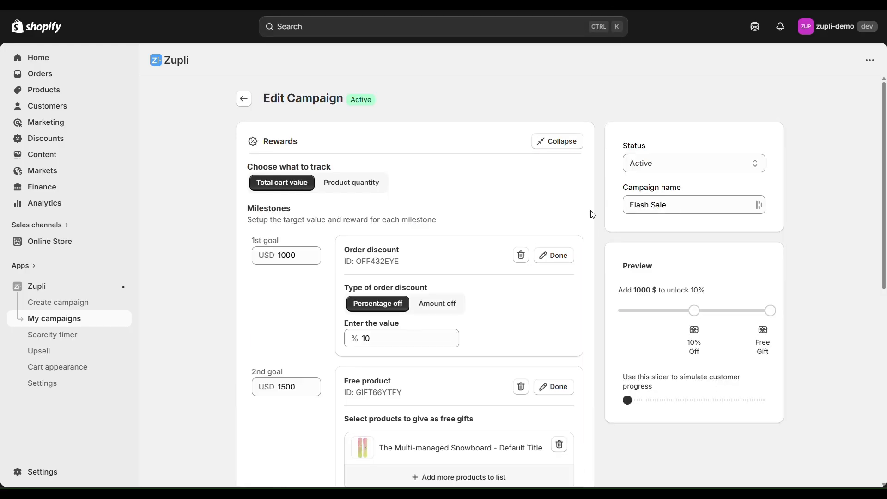
{"action": "scroll", "coordinate": [639, 309], "scroll_direction": "down", "scroll_amount": 8}
{"action": "left_click", "coordinate": [245, 98]}
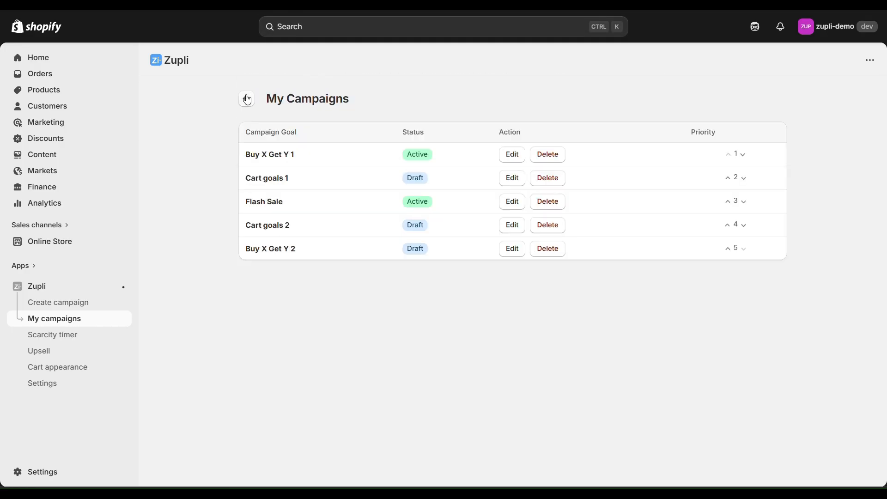
Review the scarcity timer's duration settings, its messages before and after expiry, the after-timer action and the active dates.
{"action": "left_click", "coordinate": [67, 340]}
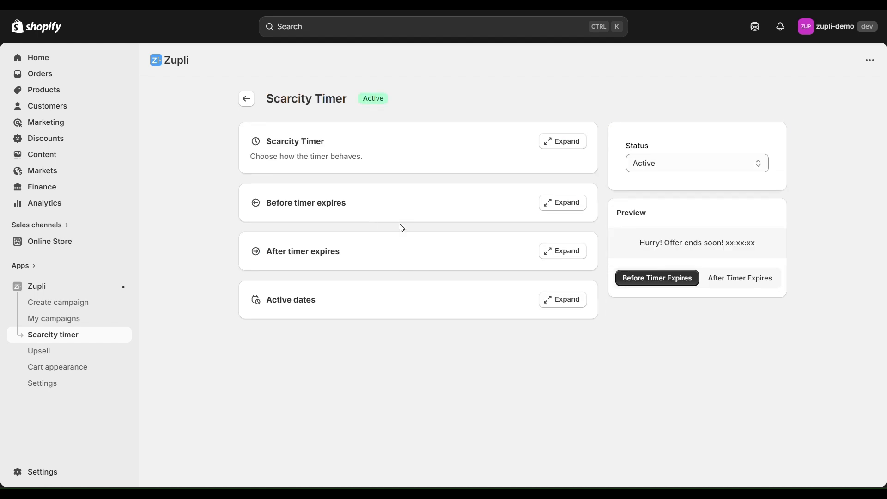
{"action": "left_click", "coordinate": [557, 143]}
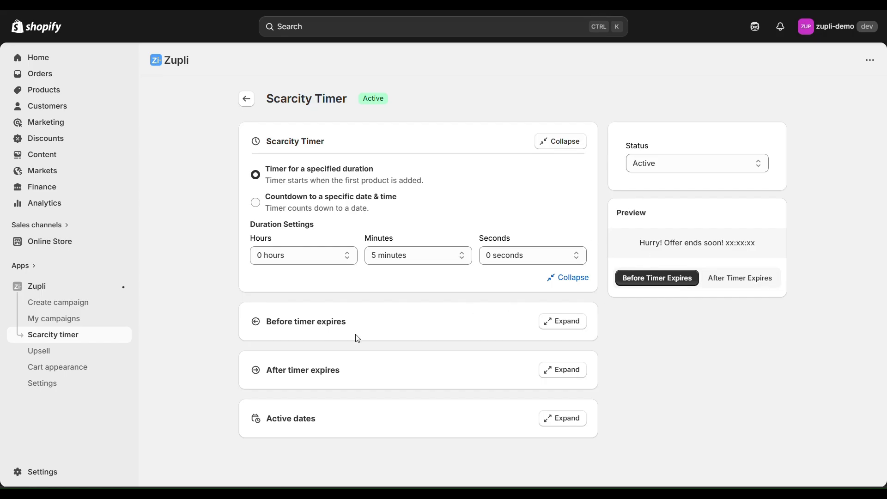
{"action": "left_click", "coordinate": [562, 321]}
{"action": "scroll", "coordinate": [540, 349], "scroll_direction": "down", "scroll_amount": 1}
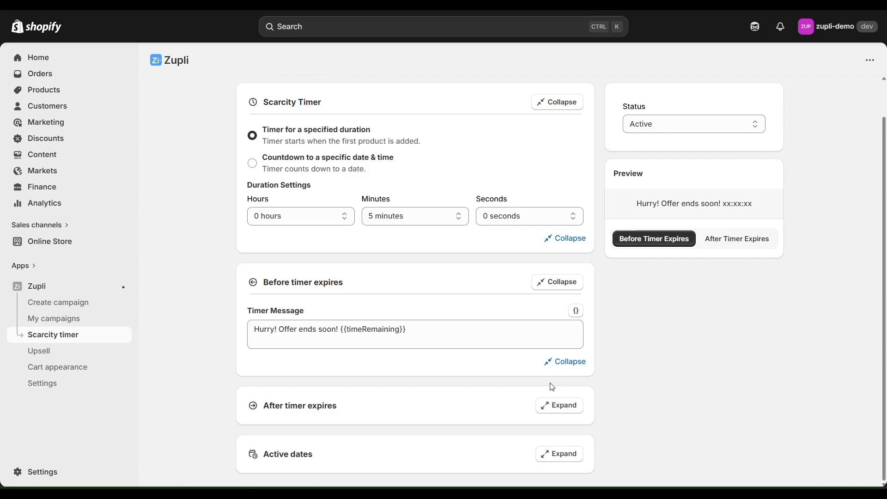
{"action": "left_click", "coordinate": [552, 409]}
{"action": "scroll", "coordinate": [462, 374], "scroll_direction": "down", "scroll_amount": 4}
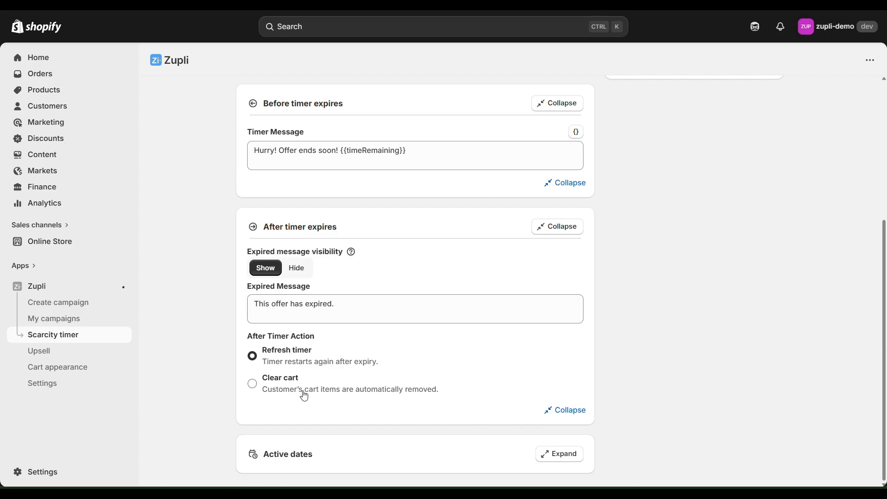
{"action": "left_click", "coordinate": [563, 453]}
{"action": "scroll", "coordinate": [396, 375], "scroll_direction": "down", "scroll_amount": 2}
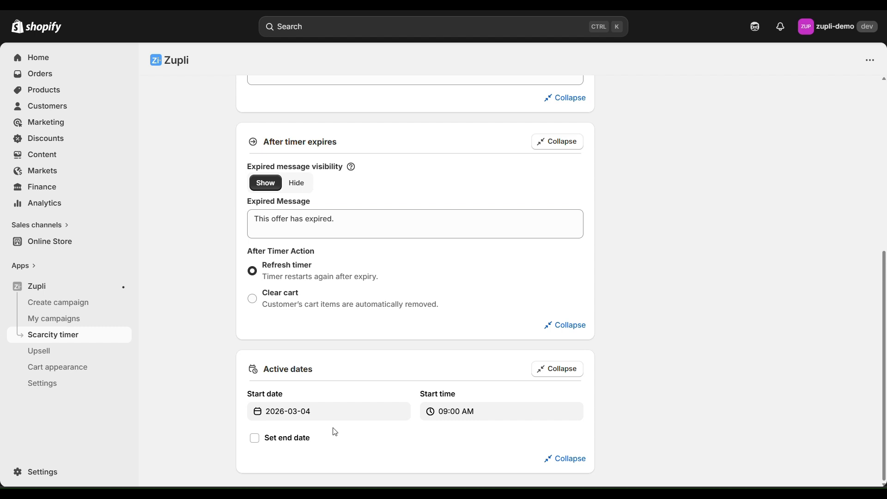
{"action": "scroll", "coordinate": [471, 292], "scroll_direction": "up", "scroll_amount": 7}
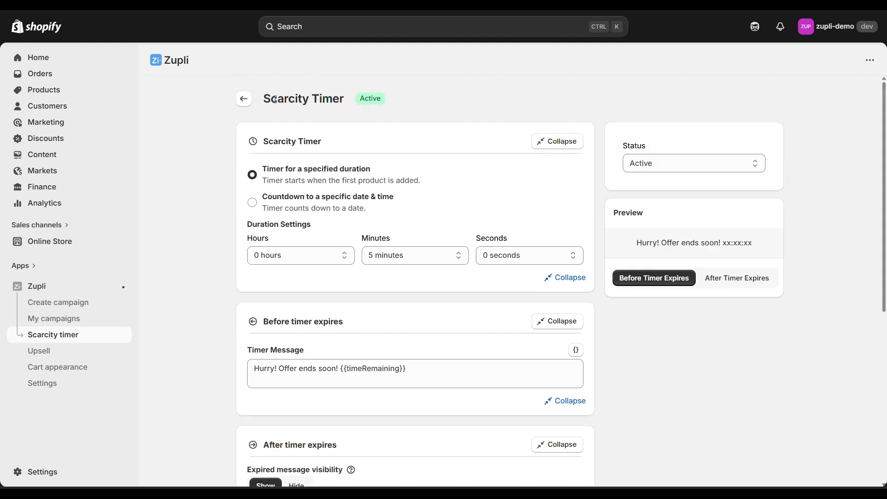
Review the One Click Upsell settings for title, button text, CTA type, upsell product and display options.
{"action": "left_click", "coordinate": [58, 352]}
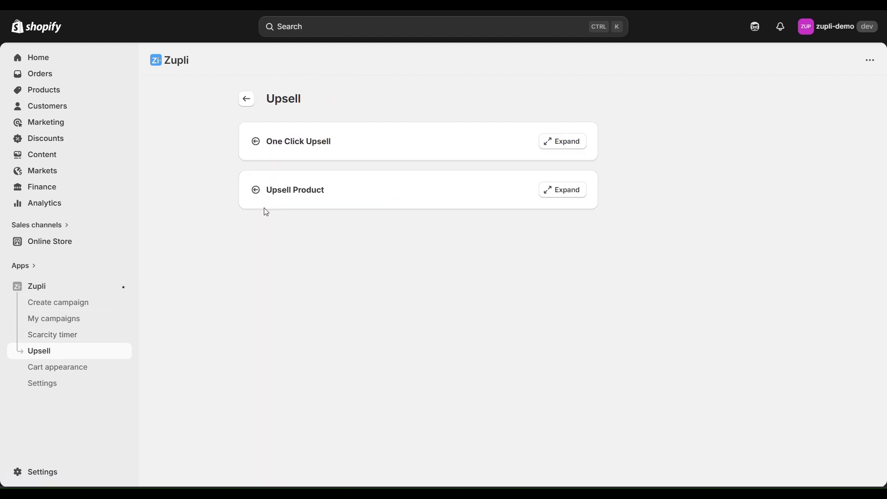
{"action": "left_click", "coordinate": [563, 140]}
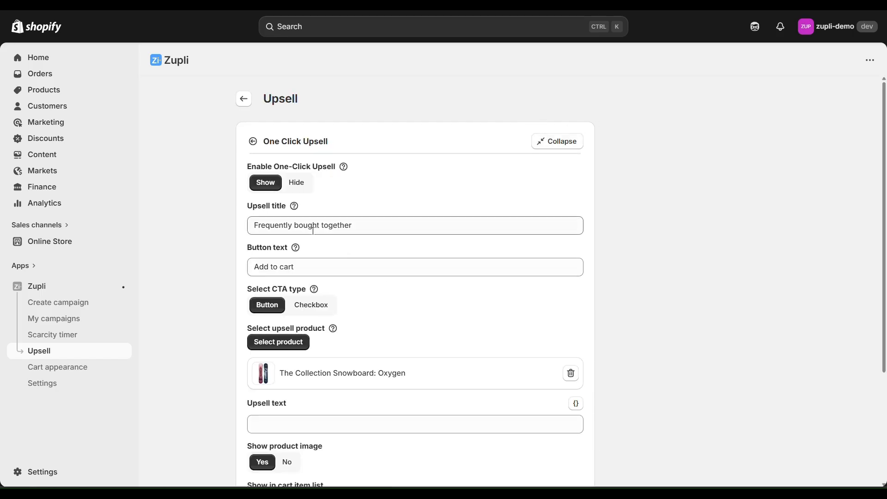
{"action": "scroll", "coordinate": [306, 227], "scroll_direction": "down", "scroll_amount": 3}
{"action": "scroll", "coordinate": [307, 227], "scroll_direction": "up", "scroll_amount": 3}
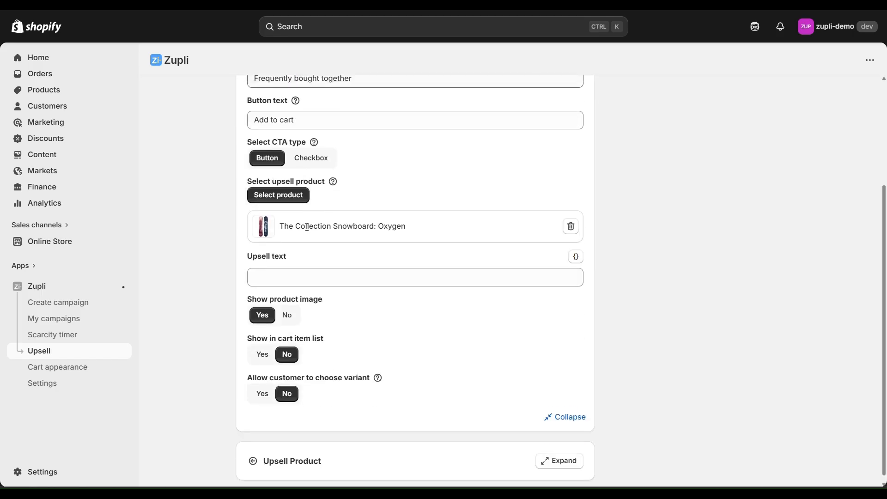
{"action": "scroll", "coordinate": [306, 227], "scroll_direction": "down", "scroll_amount": 1}
{"action": "scroll", "coordinate": [306, 227], "scroll_direction": "down", "scroll_amount": 3}
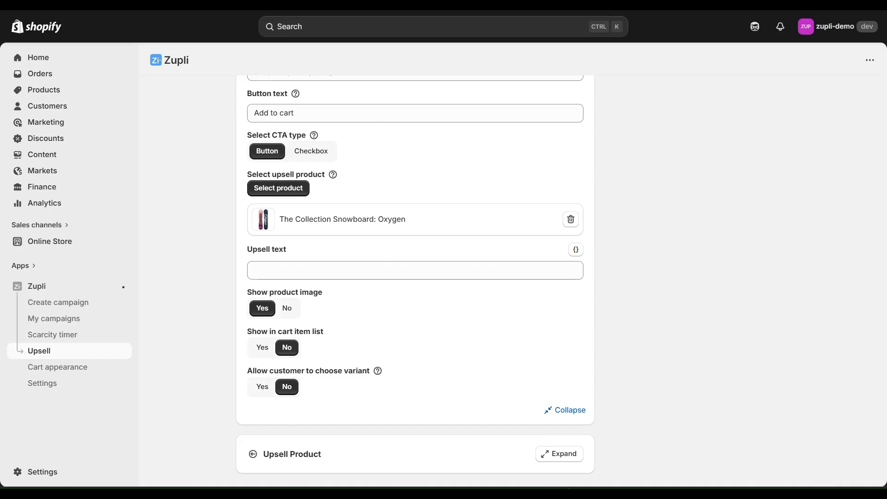
Review the Upsell Product settings for title, button text, related products, layout and upsell type.
{"action": "left_click", "coordinate": [559, 455]}
{"action": "scroll", "coordinate": [559, 454], "scroll_direction": "down", "scroll_amount": 1}
{"action": "scroll", "coordinate": [558, 453], "scroll_direction": "down", "scroll_amount": 7}
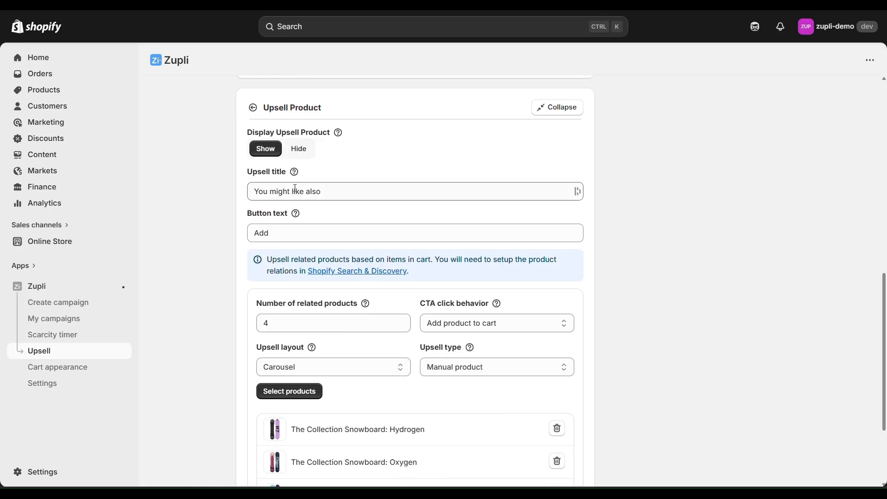
{"action": "scroll", "coordinate": [309, 193], "scroll_direction": "up", "scroll_amount": 10}
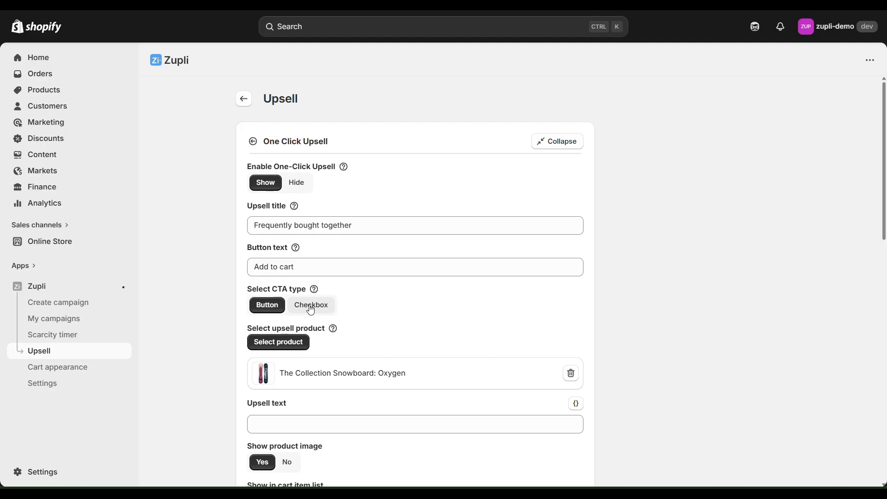
Browse the products available for the one-click upsell, close the selection, and check the product image, cart list and variant options.
{"action": "left_click", "coordinate": [297, 343]}
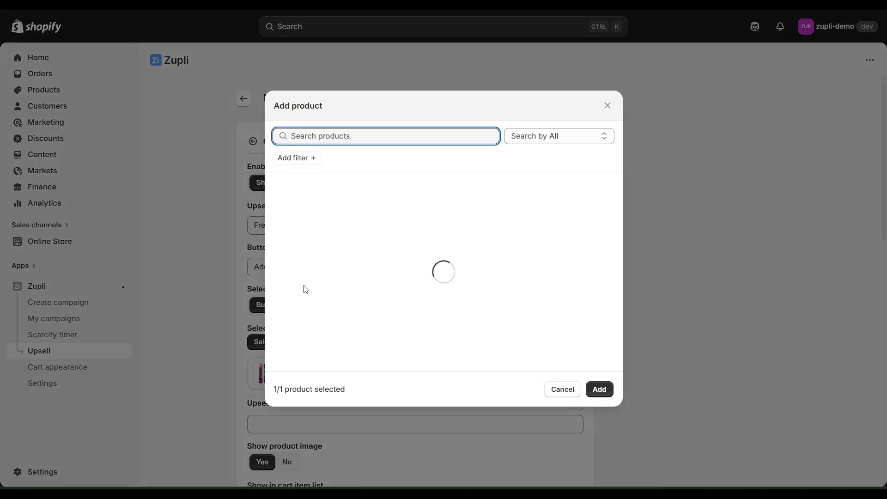
{"action": "scroll", "coordinate": [325, 248], "scroll_direction": "down", "scroll_amount": 5}
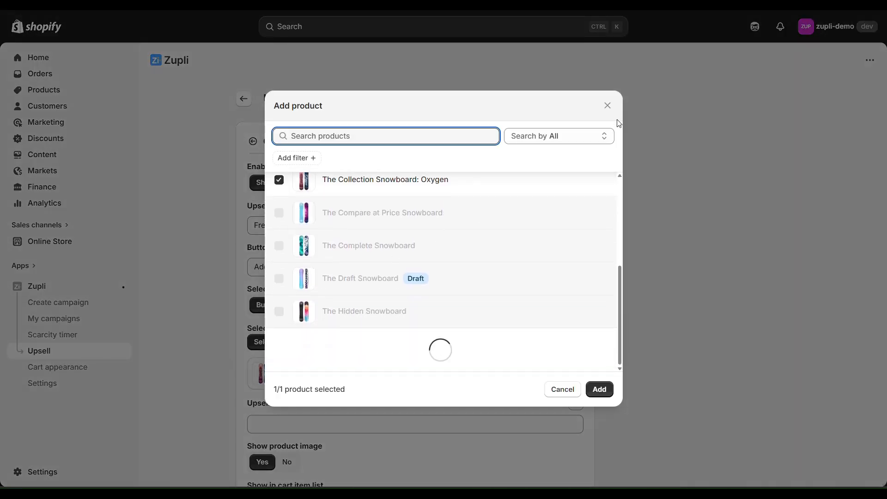
{"action": "left_click", "coordinate": [607, 105]}
{"action": "scroll", "coordinate": [535, 219], "scroll_direction": "down", "scroll_amount": 5}
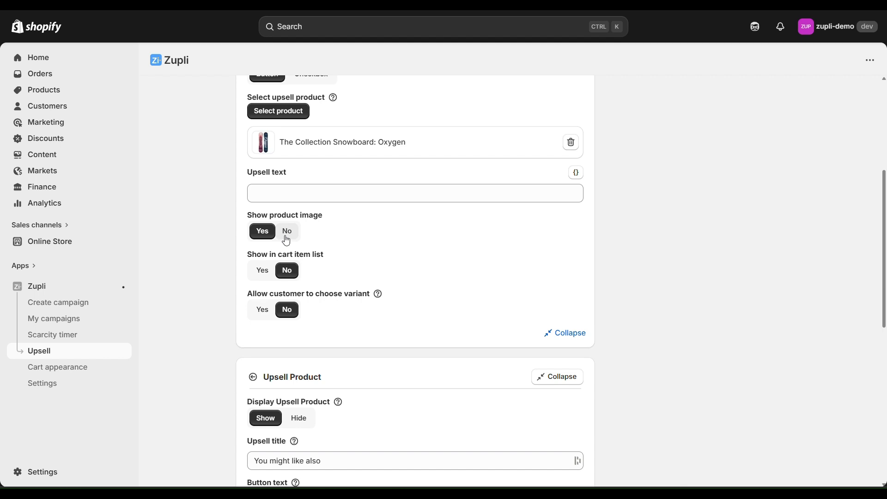
{"action": "scroll", "coordinate": [291, 193], "scroll_direction": "up", "scroll_amount": 1}
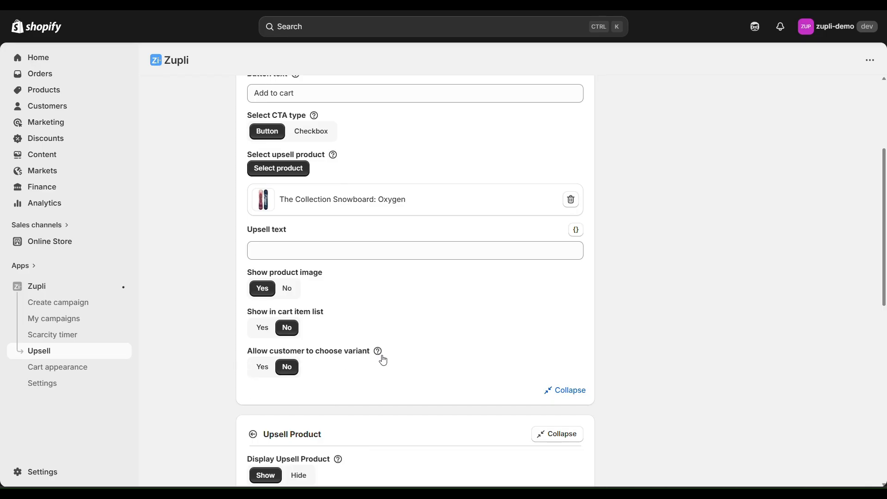
Examine the Upsell Product choices, picking Add product to cart as CTA click behavior, Carousel as layout and Manual product as upsell type.
{"action": "scroll", "coordinate": [384, 365], "scroll_direction": "down", "scroll_amount": 5}
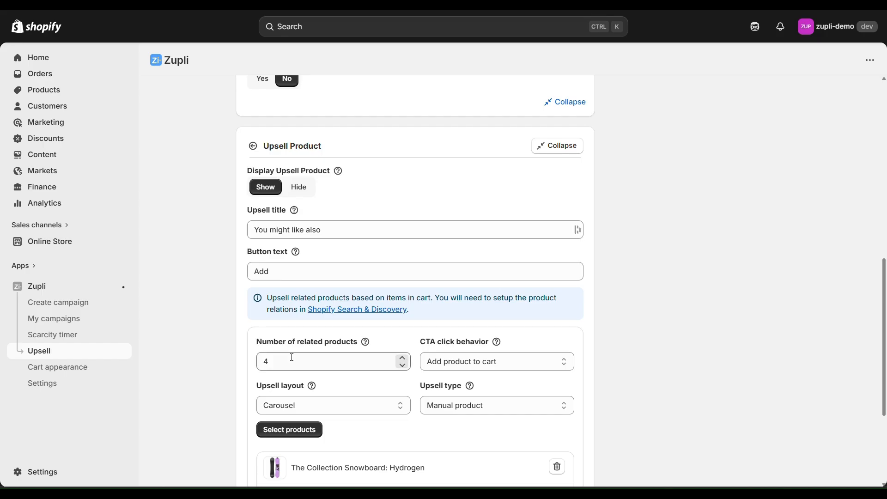
{"action": "left_click", "coordinate": [462, 361]}
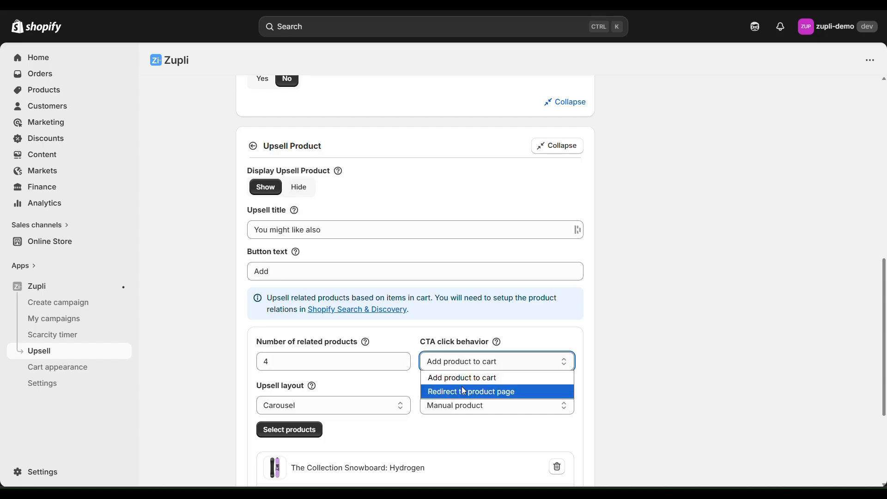
{"action": "left_click", "coordinate": [460, 378]}
{"action": "left_click", "coordinate": [329, 410]}
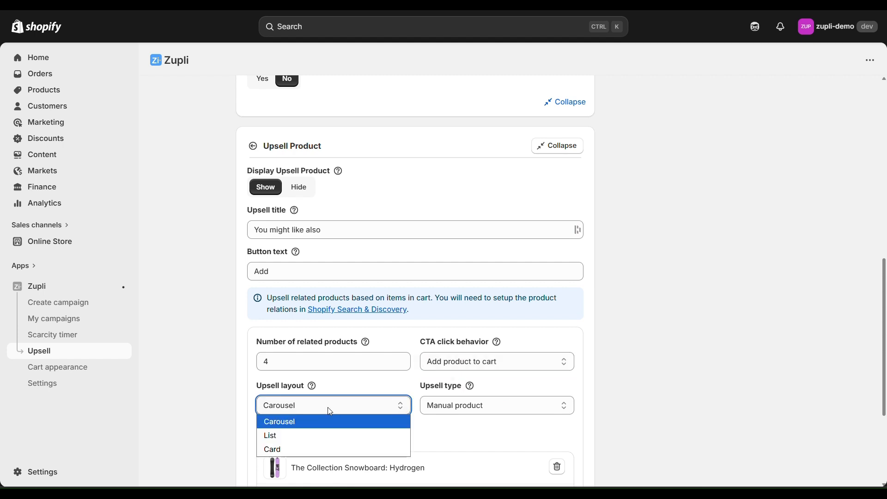
{"action": "left_click", "coordinate": [329, 410]}
{"action": "scroll", "coordinate": [407, 313], "scroll_direction": "down", "scroll_amount": 4}
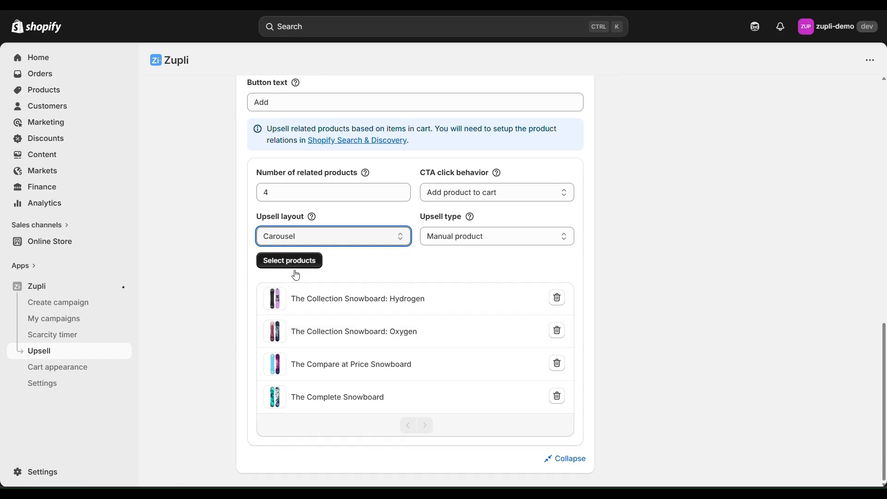
{"action": "left_click", "coordinate": [450, 236]}
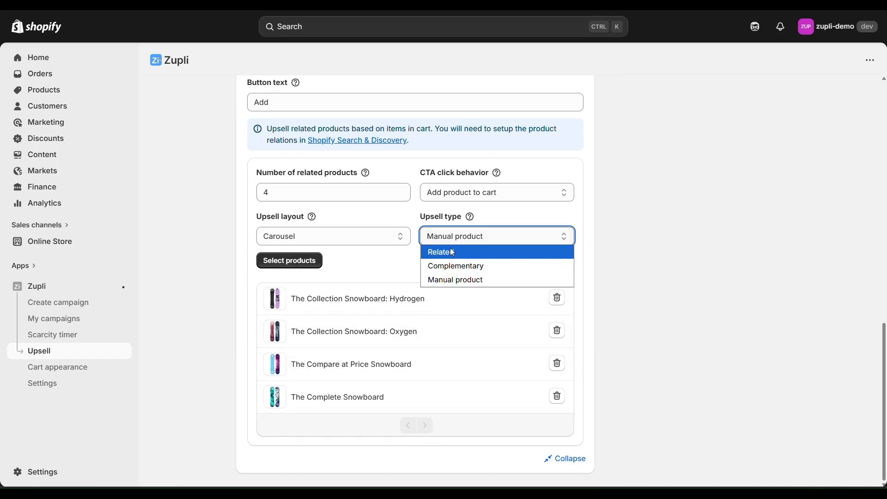
{"action": "left_click", "coordinate": [457, 280]}
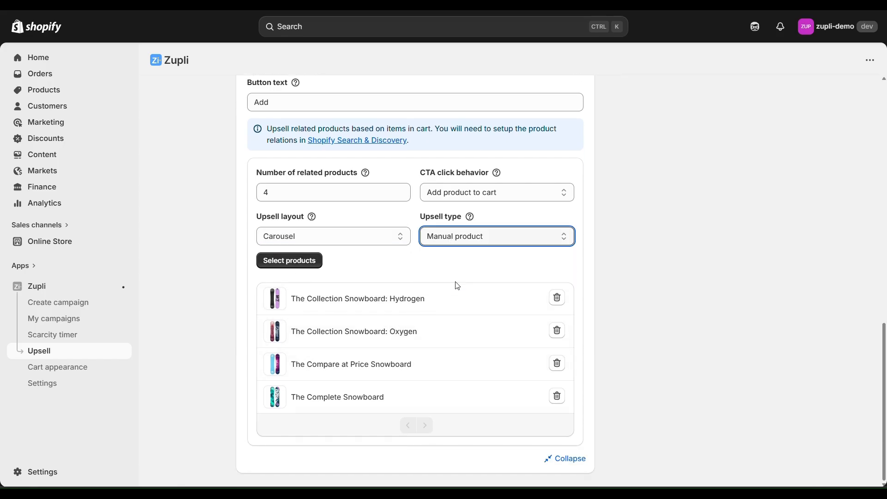
{"action": "scroll", "coordinate": [258, 363], "scroll_direction": "up", "scroll_amount": 1}
Open the cart appearance settings and preview the Oh So Minimal Light, Fresh Gradient light, Aqua Light and Golden Hour Light themes.
{"action": "left_click", "coordinate": [57, 368]}
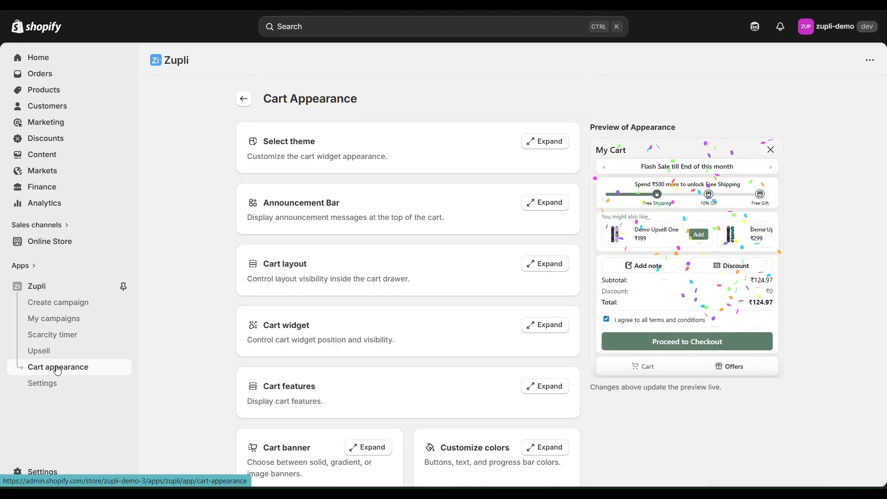
{"action": "left_click", "coordinate": [543, 142]}
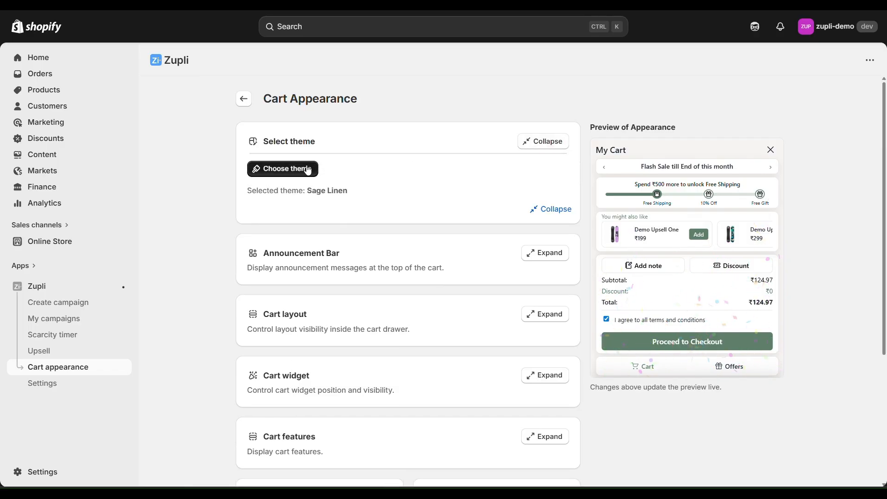
{"action": "left_click", "coordinate": [305, 169]}
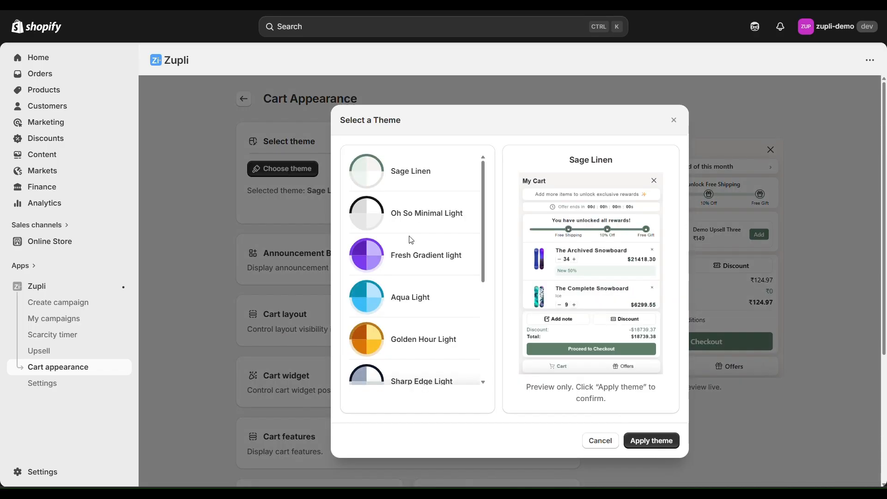
{"action": "left_click", "coordinate": [421, 204]}
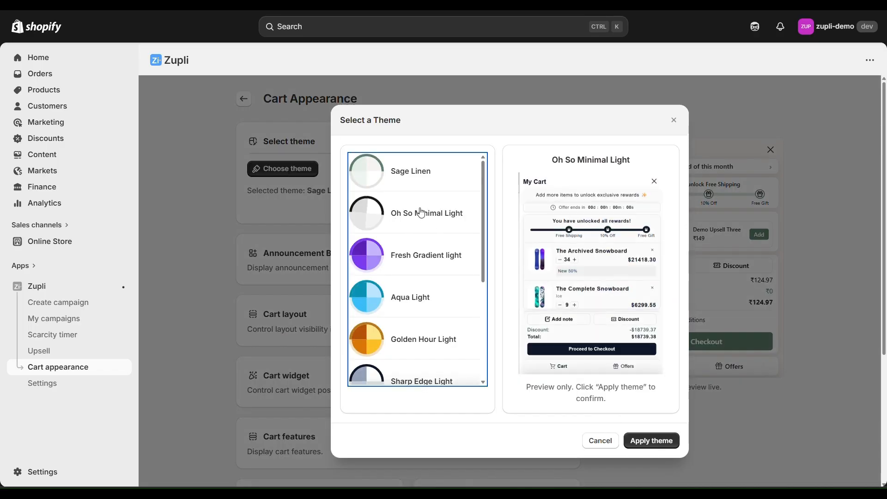
{"action": "left_click", "coordinate": [419, 262]}
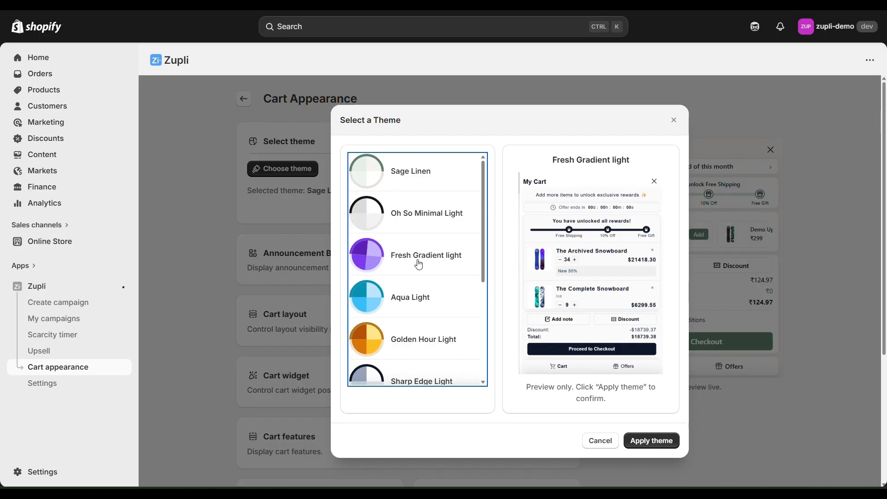
{"action": "left_click", "coordinate": [415, 292]}
{"action": "left_click", "coordinate": [412, 339]}
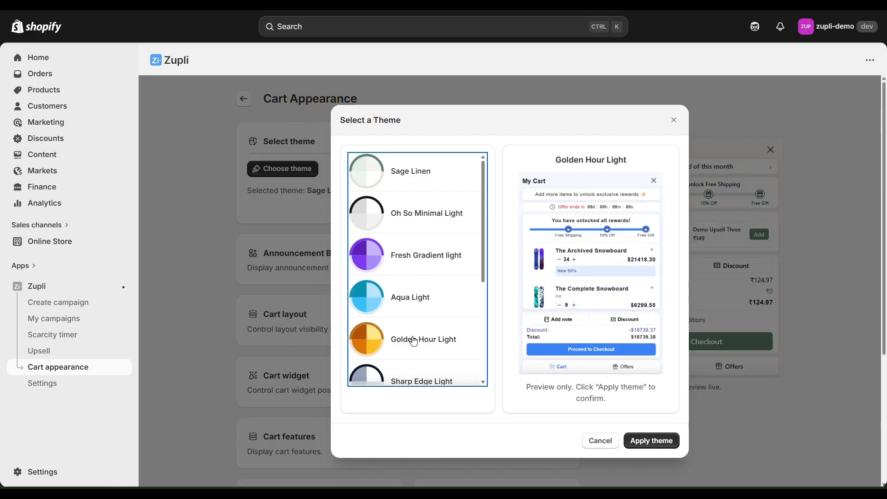
Preview the Poseidon Dark, Sand Dunes Light, Bubblegum Light and Rose Quartz themes, and close the theme selection without applying any.
{"action": "scroll", "coordinate": [359, 237], "scroll_direction": "down", "scroll_amount": 5}
{"action": "left_click", "coordinate": [363, 240]}
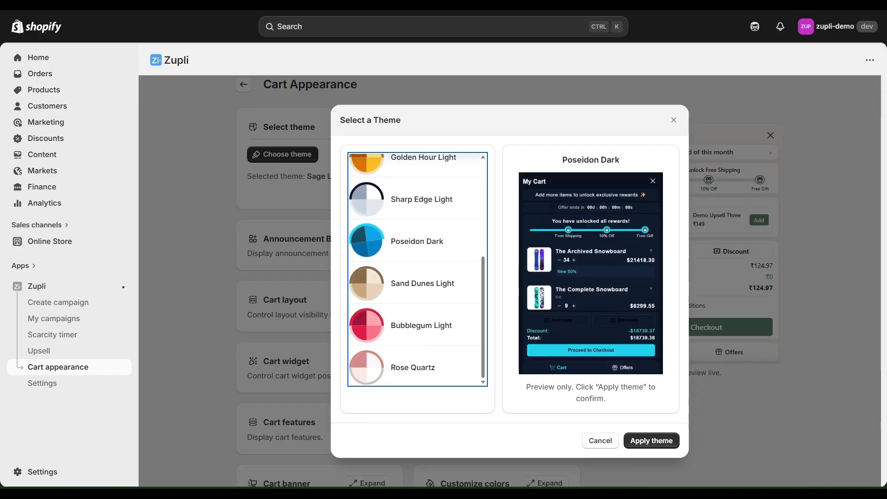
{"action": "left_click", "coordinate": [423, 290]}
{"action": "left_click", "coordinate": [422, 333]}
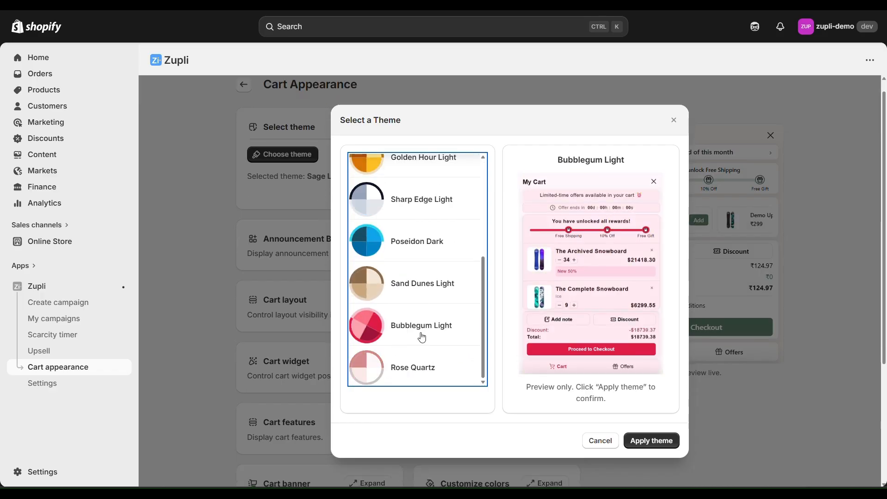
{"action": "left_click", "coordinate": [417, 369]}
{"action": "scroll", "coordinate": [396, 275], "scroll_direction": "up", "scroll_amount": 5}
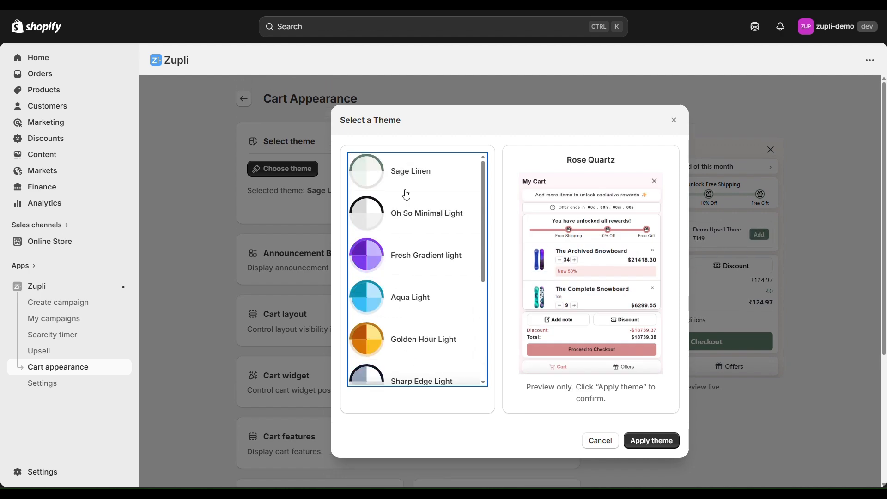
{"action": "left_click", "coordinate": [405, 190]}
{"action": "left_click", "coordinate": [600, 440]}
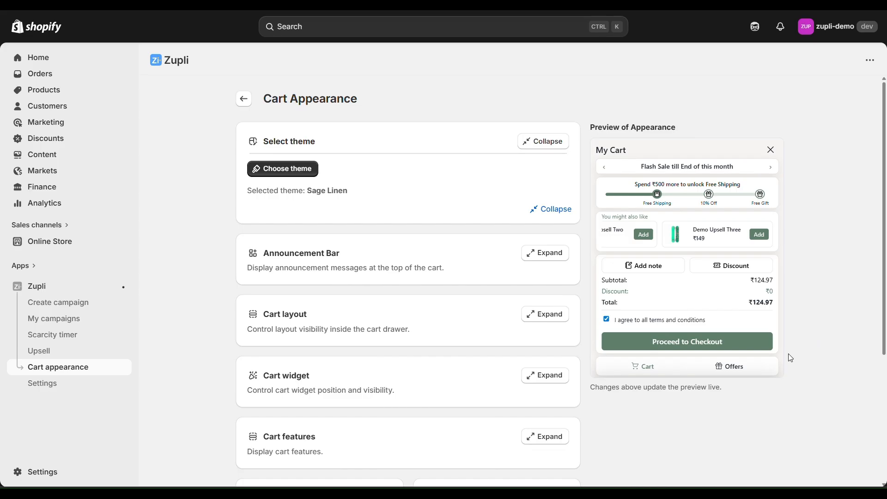
Remove the second announcement message, "Test", from the Announcement Bar.
{"action": "left_click", "coordinate": [531, 254]}
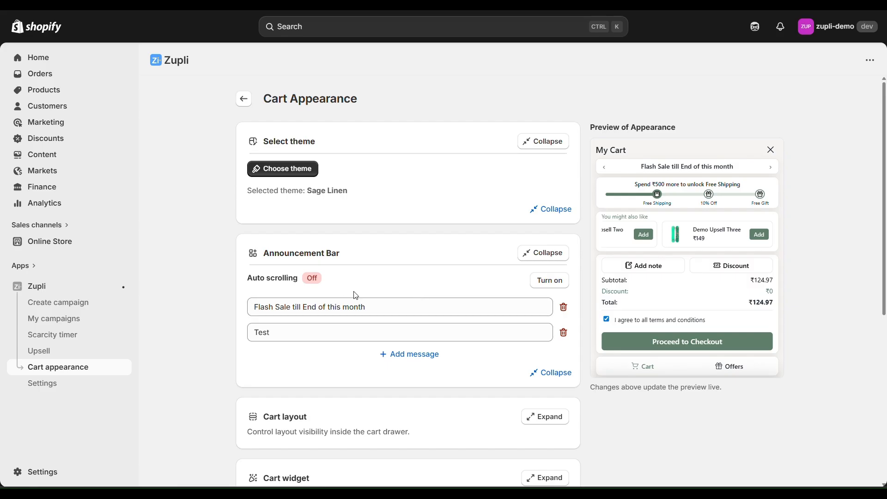
{"action": "double_click", "coordinate": [314, 334]}
{"action": "key", "text": "BackSpace"}
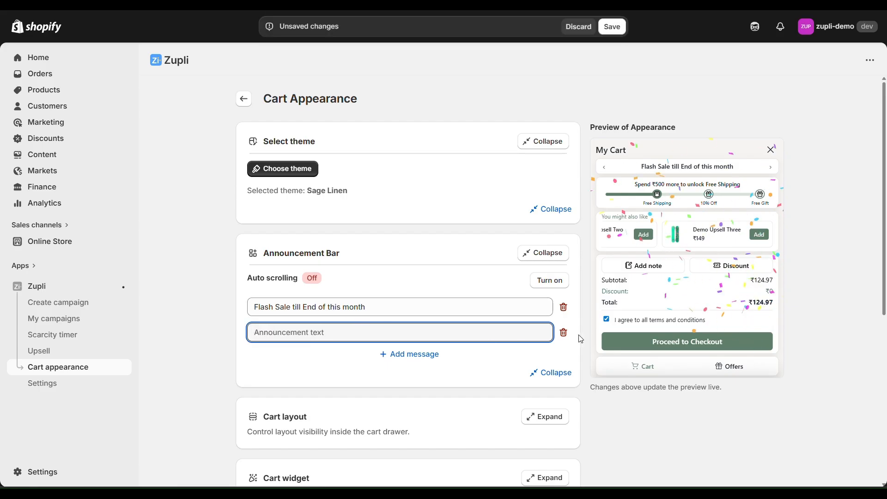
{"action": "left_click", "coordinate": [564, 333]}
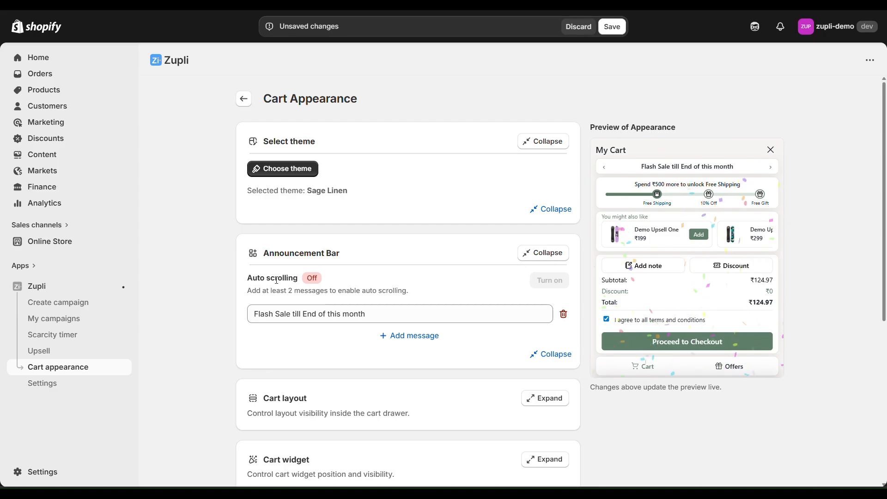
Add the announcement "Test message" to the Announcement Bar and turn on auto scrolling.
{"action": "left_click", "coordinate": [383, 335]}
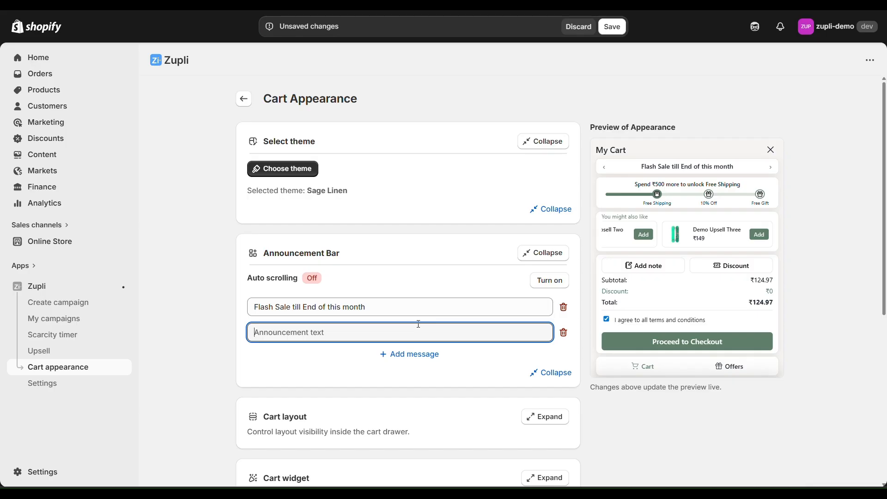
{"action": "type", "text": "Test message"}
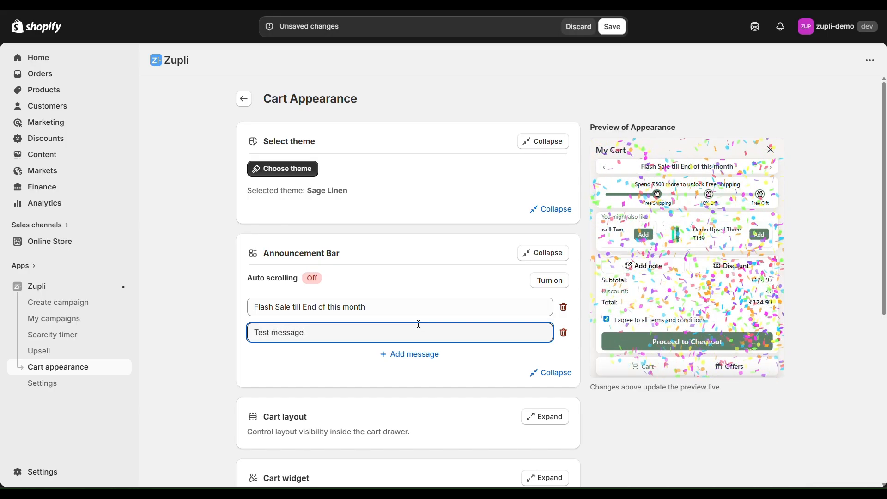
{"action": "left_click", "coordinate": [544, 282]}
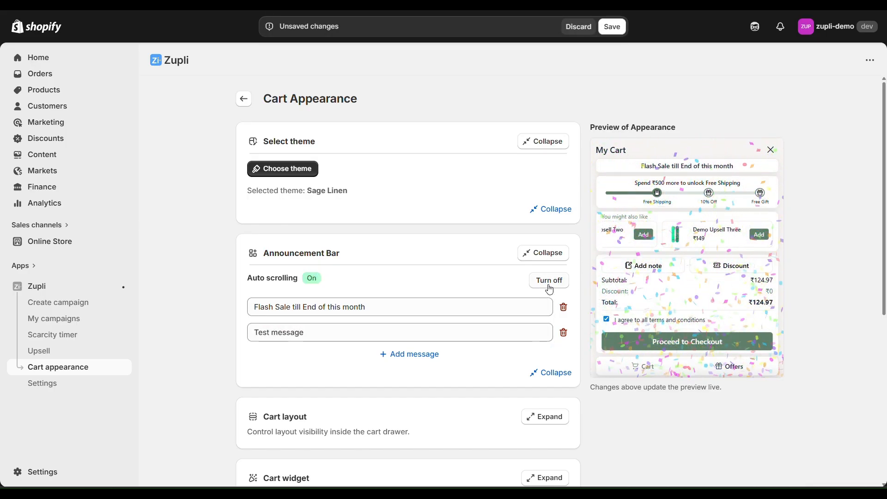
Review the Cart layout options, switching the offer section to Hide and back to Show.
{"action": "scroll", "coordinate": [538, 294], "scroll_direction": "down", "scroll_amount": 3}
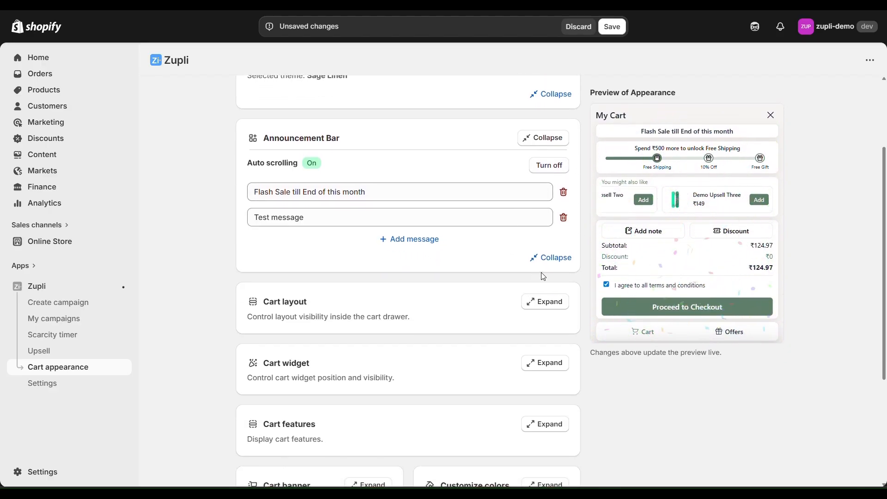
{"action": "left_click", "coordinate": [529, 307]}
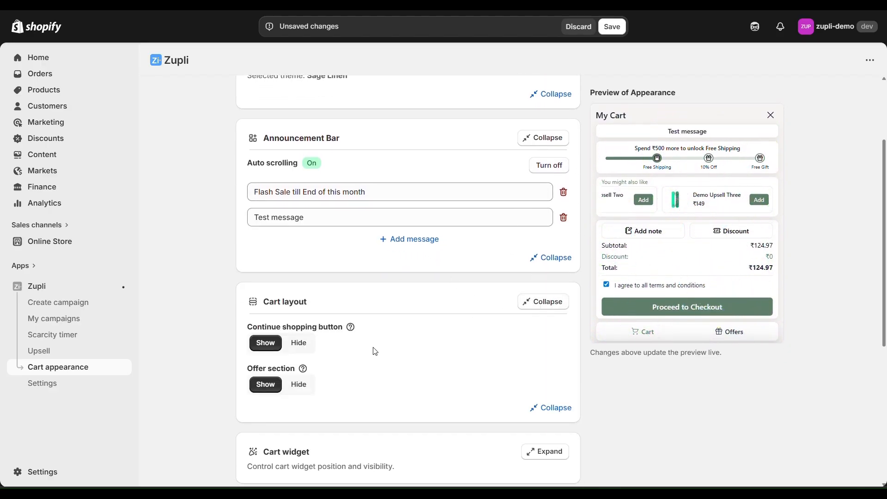
{"action": "left_click", "coordinate": [293, 386]}
{"action": "left_click", "coordinate": [263, 384]}
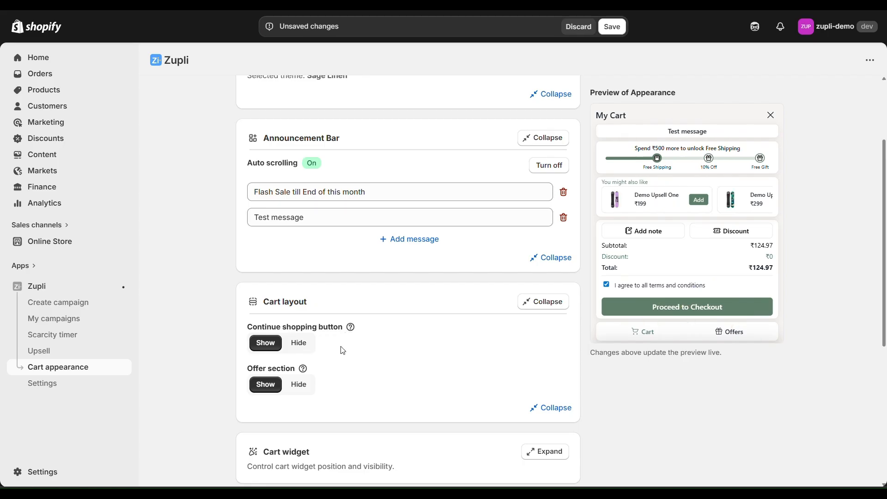
Review the Cart widget settings for floating widget visibility, widget position, vertical position and widget color.
{"action": "left_click", "coordinate": [545, 452]}
{"action": "scroll", "coordinate": [532, 434], "scroll_direction": "down", "scroll_amount": 1}
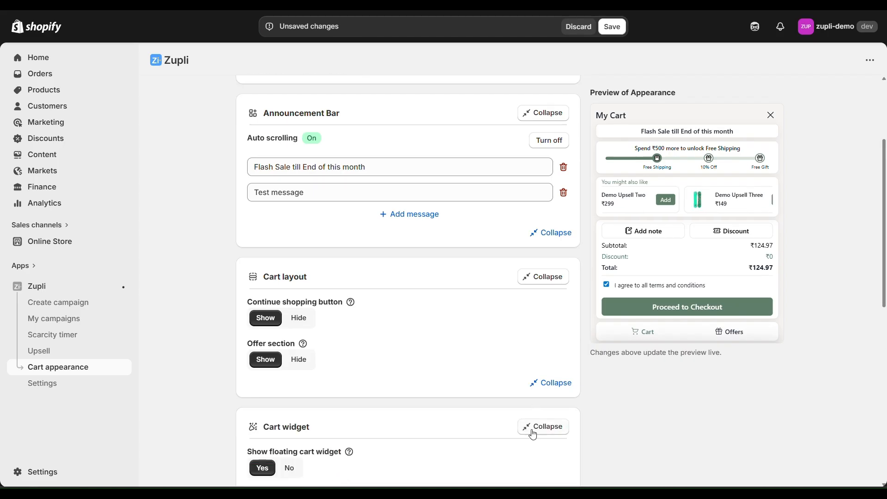
{"action": "scroll", "coordinate": [532, 434], "scroll_direction": "down", "scroll_amount": 5}
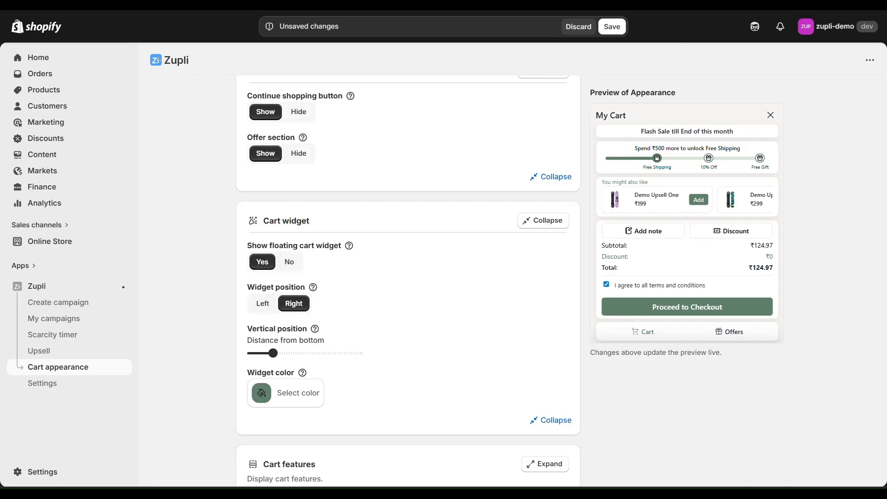
Expand the Customize colors and Cart banner settings, and switch the cart banner to Gradient.
{"action": "scroll", "coordinate": [289, 365], "scroll_direction": "down", "scroll_amount": 4}
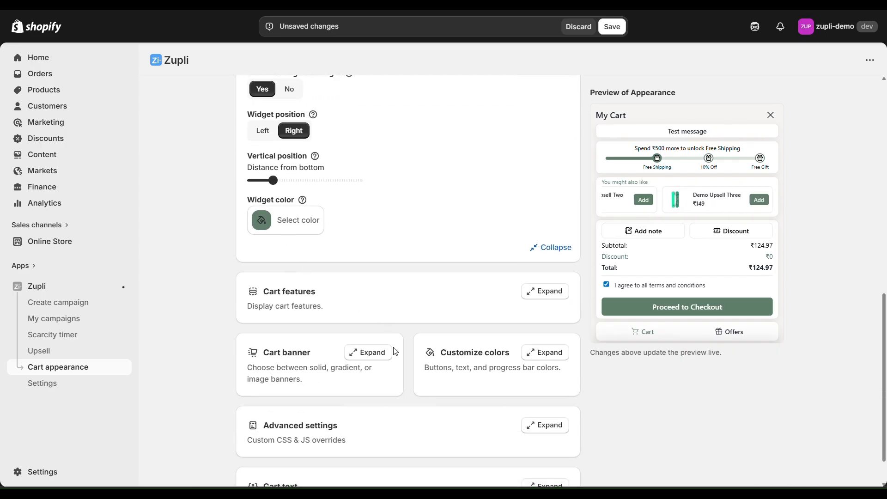
{"action": "left_click", "coordinate": [544, 352]}
{"action": "scroll", "coordinate": [552, 354], "scroll_direction": "down", "scroll_amount": 3}
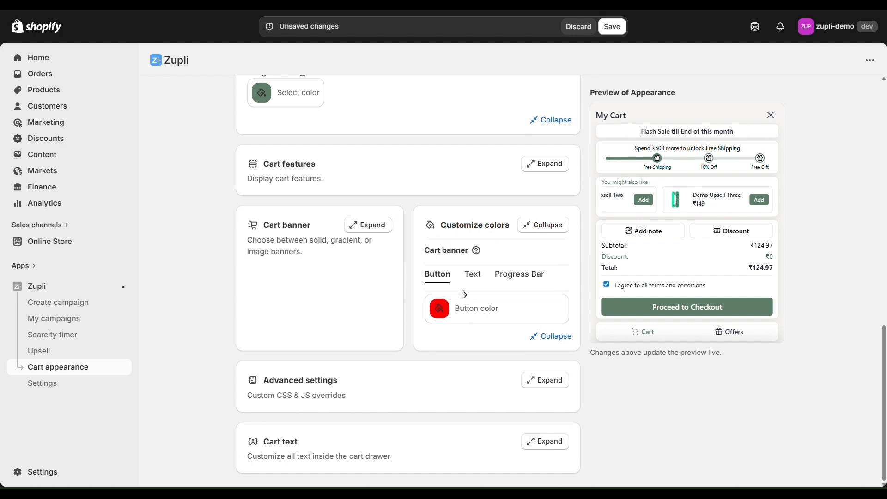
{"action": "left_click", "coordinate": [366, 224]}
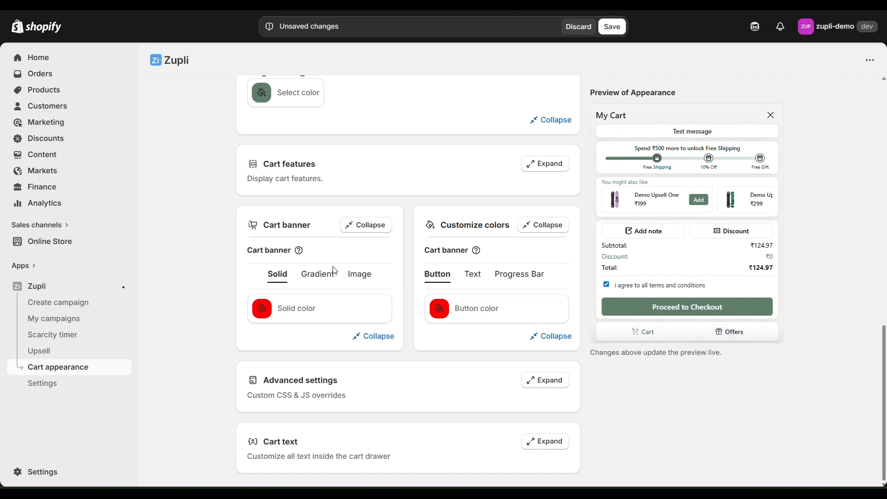
{"action": "left_click", "coordinate": [317, 274]}
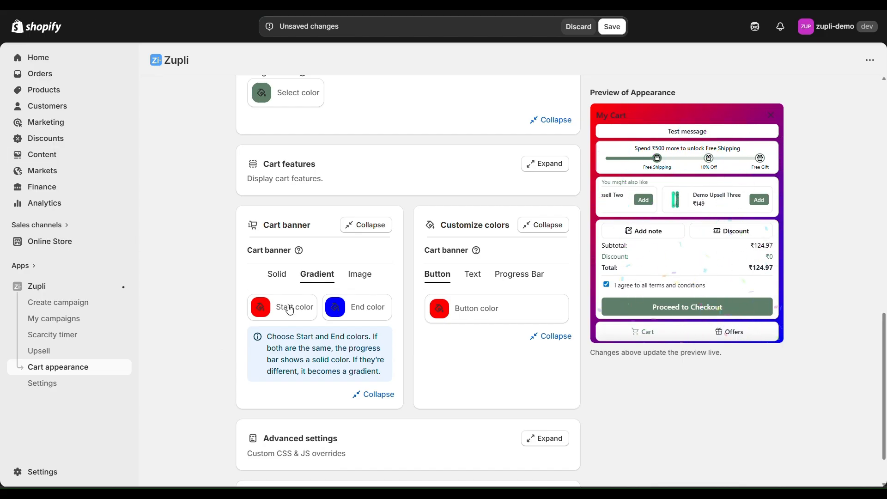
Set the progress bar gradient to a muted red start color and a muted violet-blue end color.
{"action": "left_click", "coordinate": [474, 276]}
{"action": "left_click", "coordinate": [520, 279]}
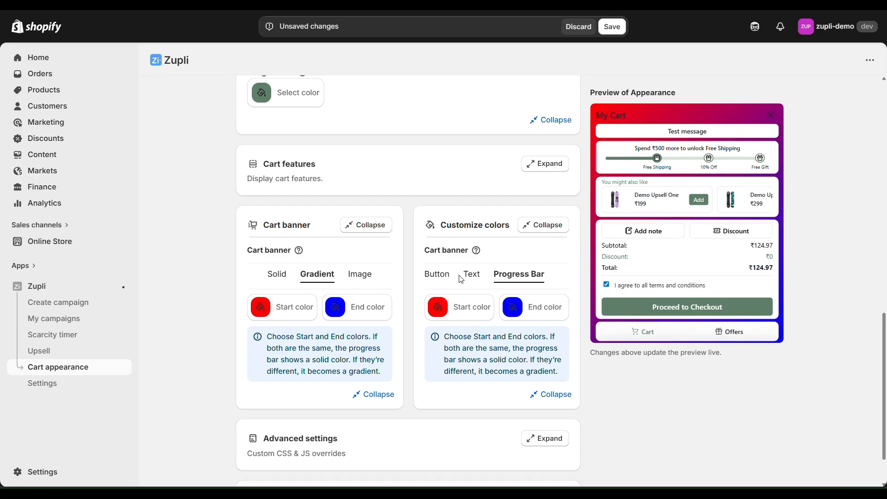
{"action": "left_click", "coordinate": [457, 307]}
{"action": "left_click", "coordinate": [457, 330]}
{"action": "left_click", "coordinate": [490, 333]}
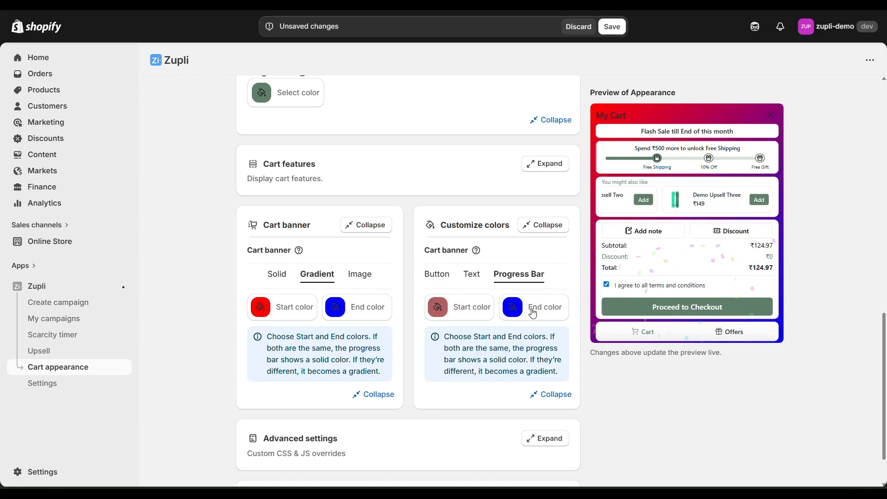
{"action": "left_click", "coordinate": [533, 313]}
{"action": "left_click", "coordinate": [552, 329]}
{"action": "left_click", "coordinate": [561, 289]}
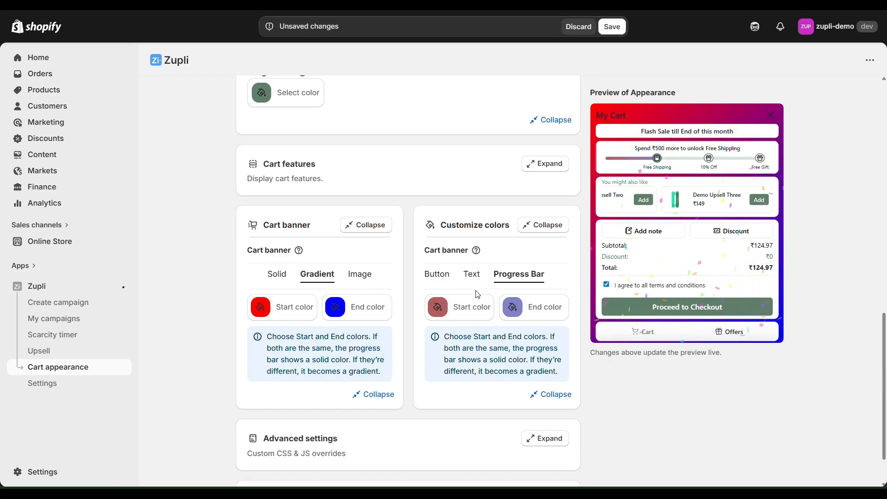
Set the cart button color to a pale pink, RGB 238, 216, 216.
{"action": "left_click", "coordinate": [436, 274]}
{"action": "left_click", "coordinate": [481, 314]}
{"action": "left_click", "coordinate": [465, 339]}
{"action": "left_click", "coordinate": [517, 320]}
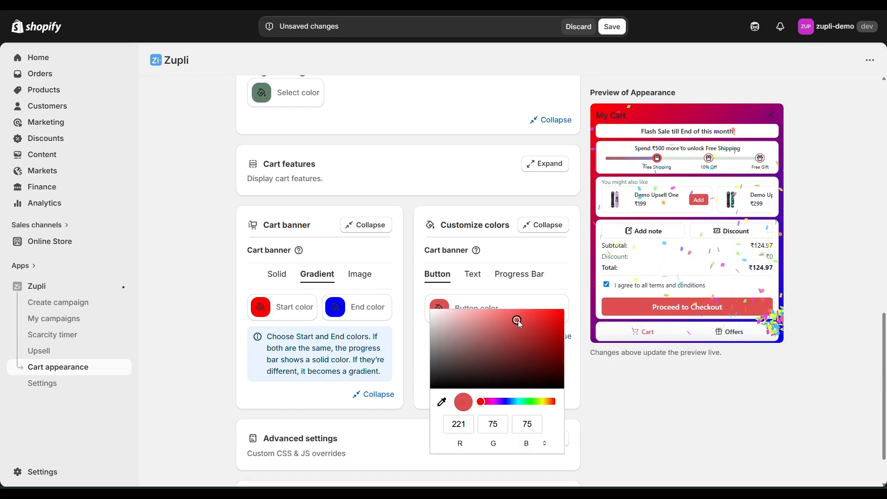
{"action": "mouse_move", "coordinate": [517, 320]}
{"action": "left_mouse_down"}
{"action": "mouse_move", "coordinate": [516, 361]}
{"action": "mouse_move", "coordinate": [457, 371]}
{"action": "mouse_move", "coordinate": [443, 314]}
{"action": "left_mouse_up"}
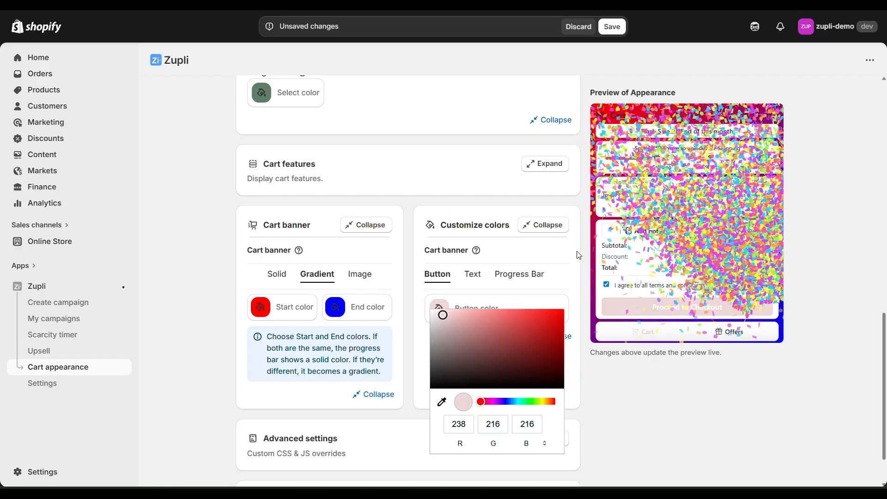
{"action": "left_click", "coordinate": [579, 255]}
Review the Advanced settings for Z-index, CSS and JavaScript overrides, and the additional dev options.
{"action": "scroll", "coordinate": [540, 309], "scroll_direction": "down", "scroll_amount": 1}
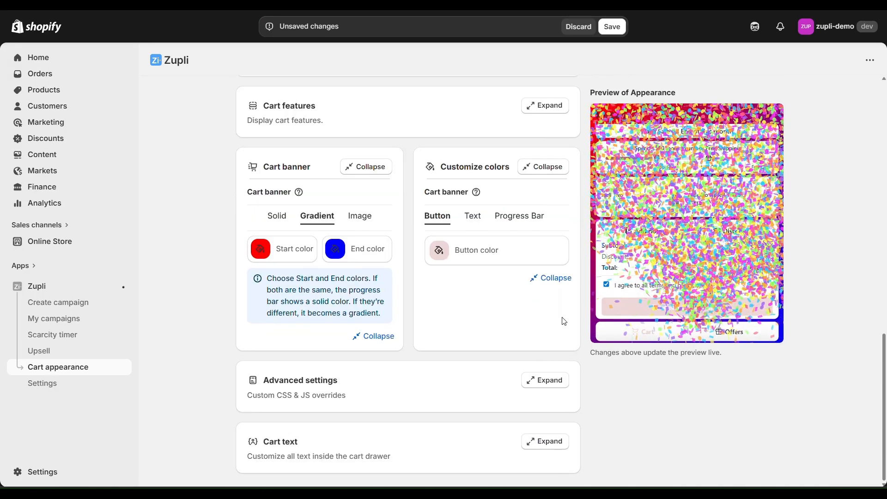
{"action": "left_click", "coordinate": [547, 381]}
{"action": "scroll", "coordinate": [508, 342], "scroll_direction": "down", "scroll_amount": 2}
{"action": "scroll", "coordinate": [471, 319], "scroll_direction": "down", "scroll_amount": 1}
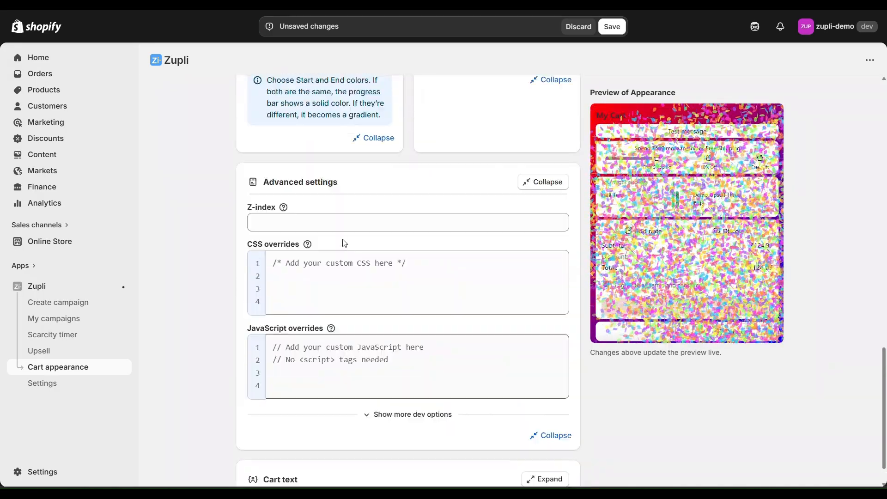
{"action": "scroll", "coordinate": [344, 243], "scroll_direction": "up", "scroll_amount": 1}
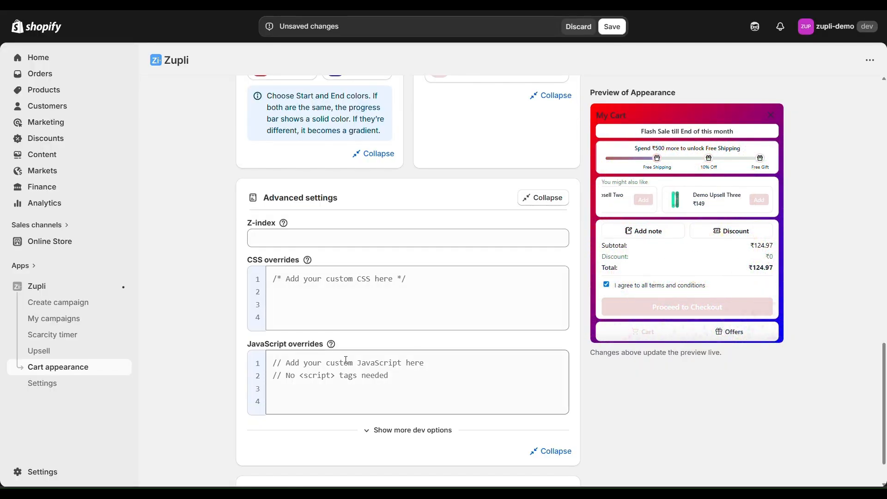
{"action": "left_click", "coordinate": [387, 432]}
{"action": "scroll", "coordinate": [351, 423], "scroll_direction": "down", "scroll_amount": 4}
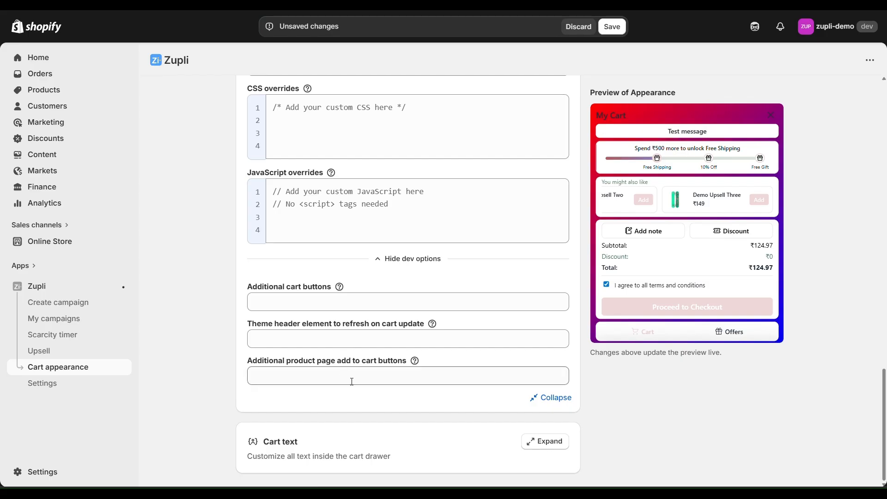
Expand the Cart text settings and review the text options in the Header, Footer and Side cart sections.
{"action": "left_click", "coordinate": [547, 441]}
{"action": "scroll", "coordinate": [498, 400], "scroll_direction": "down", "scroll_amount": 3}
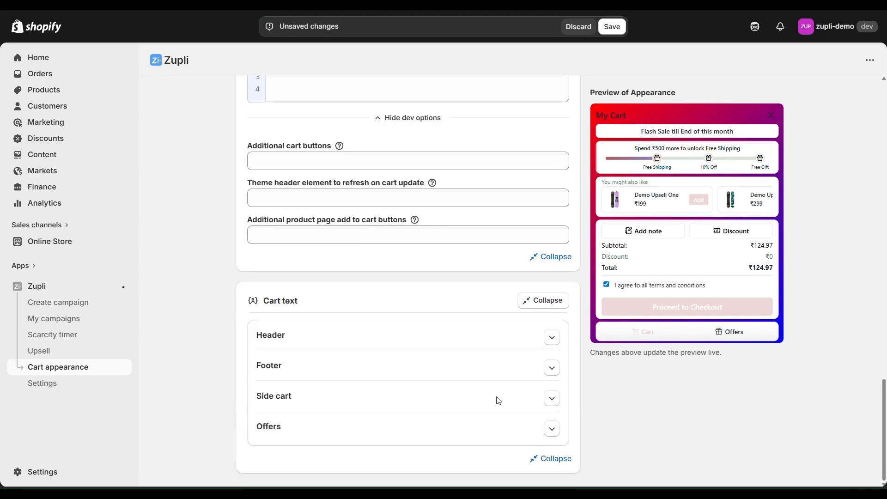
{"action": "left_click", "coordinate": [553, 342]}
{"action": "left_click", "coordinate": [551, 404]}
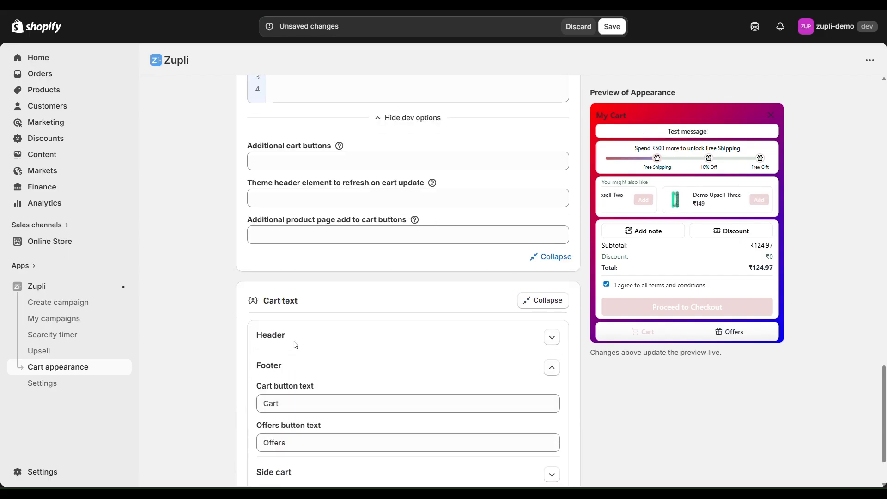
{"action": "scroll", "coordinate": [455, 416], "scroll_direction": "down", "scroll_amount": 2}
{"action": "left_click", "coordinate": [549, 394]}
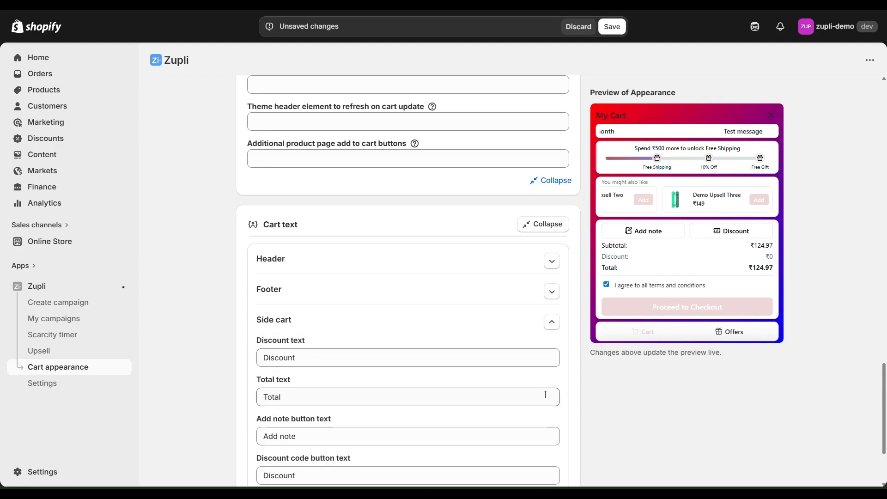
Expand the Offers text options and show the exclusive offers in the appearance preview.
{"action": "scroll", "coordinate": [551, 429], "scroll_direction": "down", "scroll_amount": 3}
{"action": "left_click", "coordinate": [551, 430]}
{"action": "left_click", "coordinate": [724, 332]}
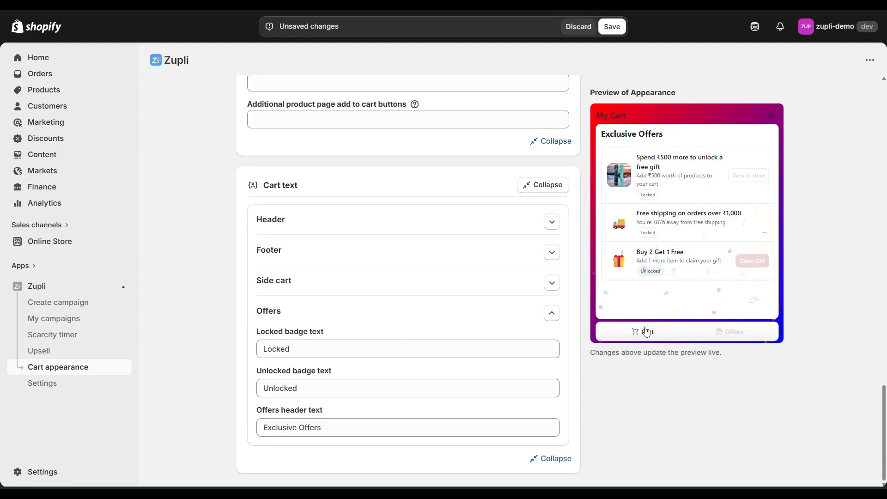
{"action": "left_click", "coordinate": [301, 350]}
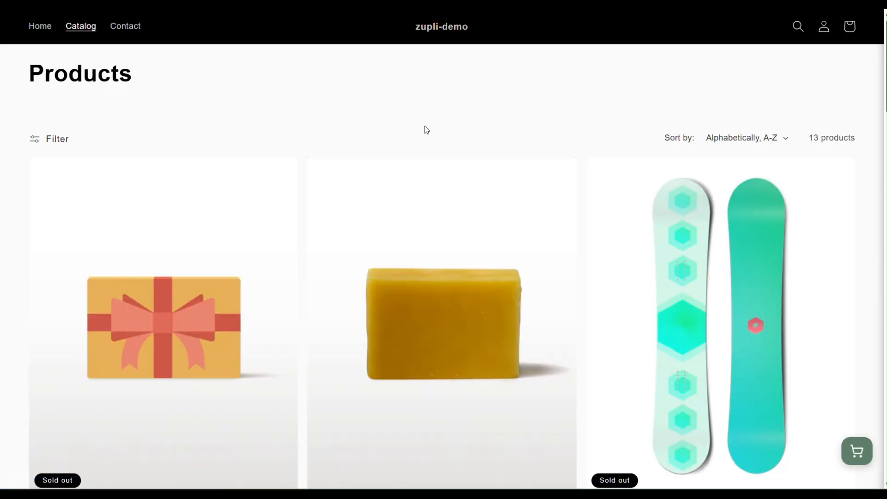
Switch to the zupli-demo storefront and add The Collection Snowboard: Hydrogen from the catalog to the cart.
{"action": "scroll", "coordinate": [562, 217], "scroll_direction": "down", "scroll_amount": 10}
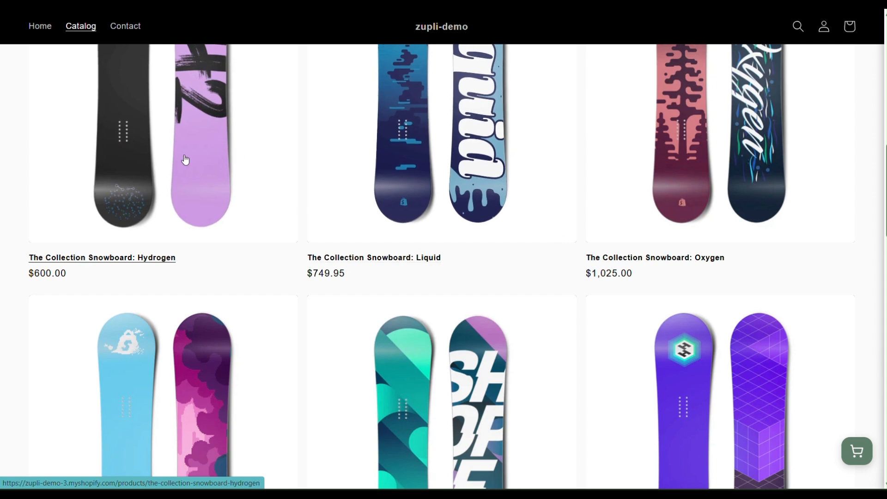
{"action": "left_click", "coordinate": [184, 160]}
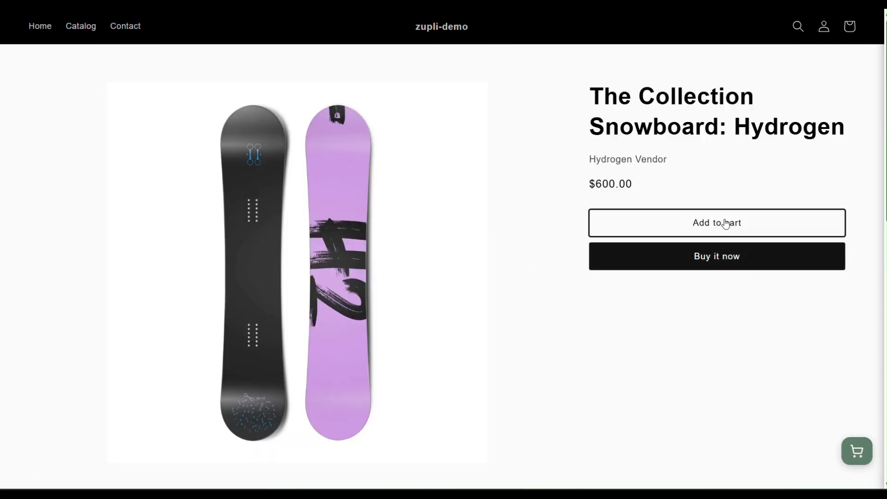
{"action": "left_click", "coordinate": [726, 224]}
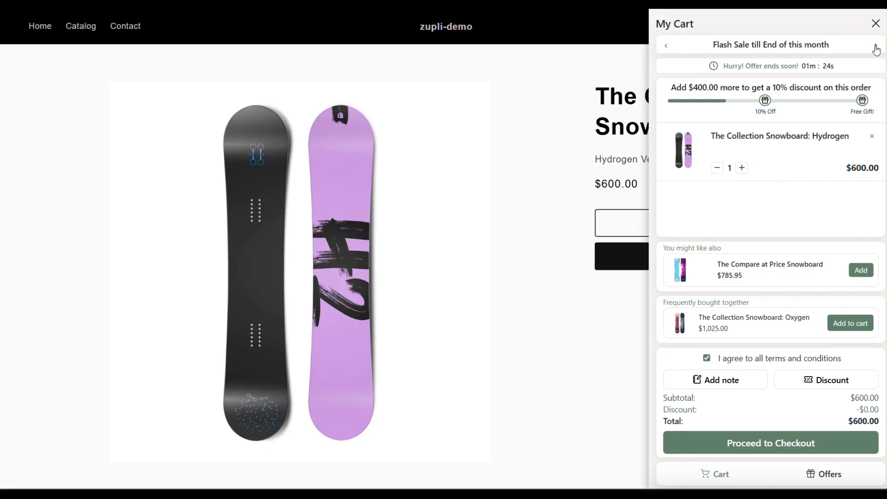
Advance the cart's announcement message, view the exclusive offers, and return to the cart items.
{"action": "left_click", "coordinate": [875, 46]}
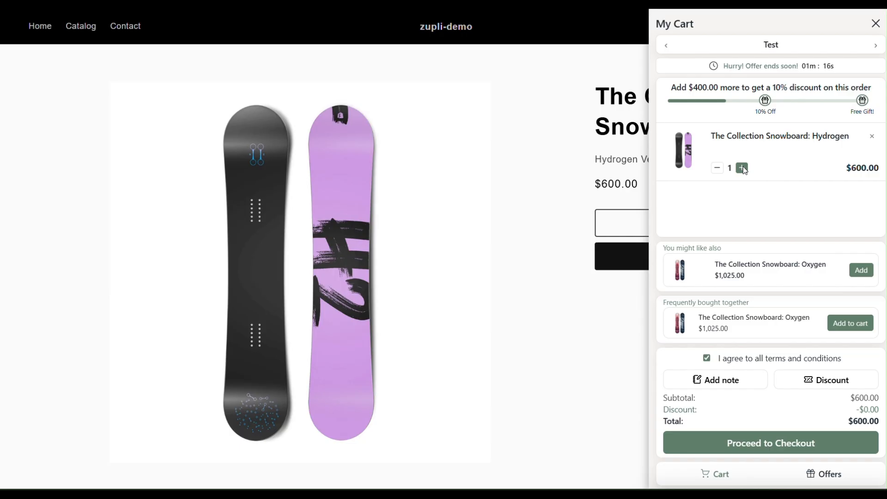
{"action": "left_click", "coordinate": [828, 475]}
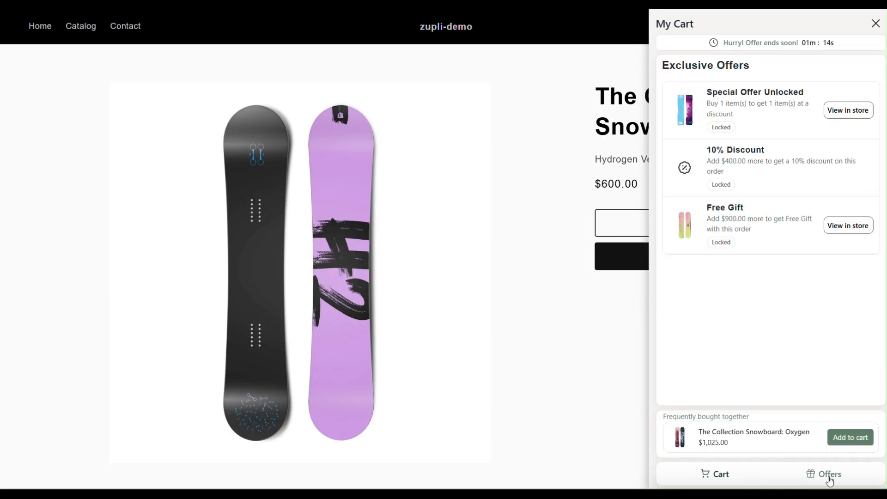
{"action": "left_click", "coordinate": [720, 475]}
Set the Hydrogen snowboard's quantity to 2 and add the suggested Collection Snowboard: Oxygen, checking the cart items and offers.
{"action": "left_click", "coordinate": [742, 168]}
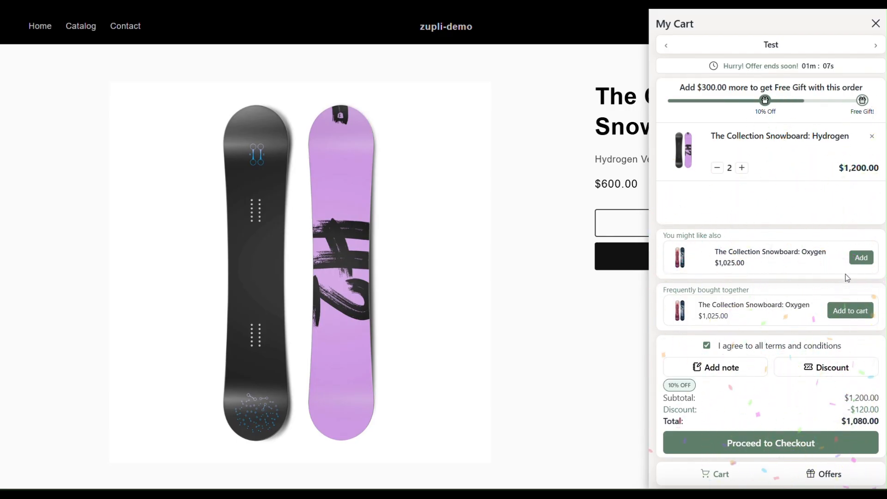
{"action": "left_click", "coordinate": [861, 258]}
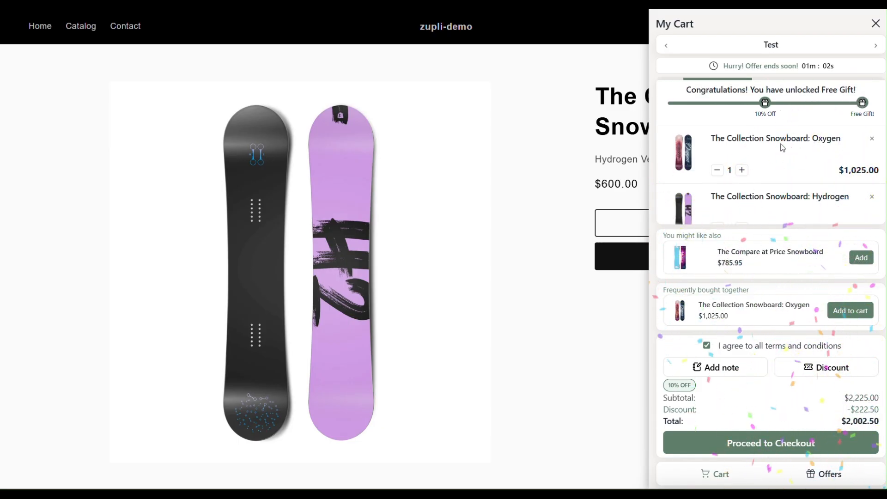
{"action": "scroll", "coordinate": [736, 135], "scroll_direction": "down", "scroll_amount": 2}
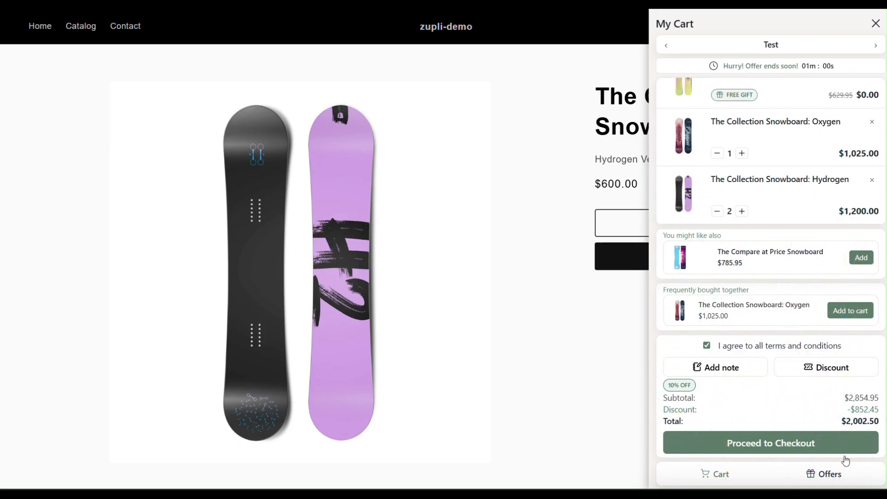
{"action": "left_click", "coordinate": [830, 474]}
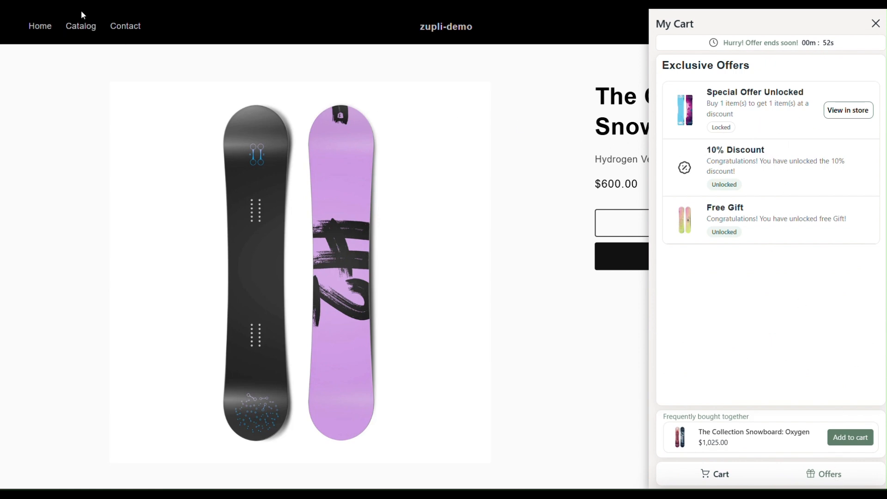
Find The Multi-location Snowboard in the catalog and add it to the cart.
{"action": "left_click", "coordinate": [80, 26]}
{"action": "scroll", "coordinate": [513, 284], "scroll_direction": "down", "scroll_amount": 15}
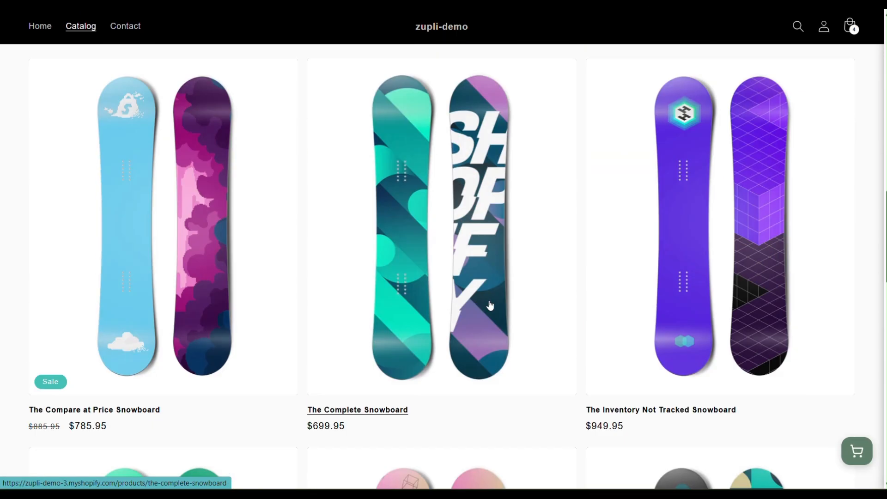
{"action": "scroll", "coordinate": [490, 306], "scroll_direction": "down", "scroll_amount": 12}
{"action": "left_click", "coordinate": [99, 130]}
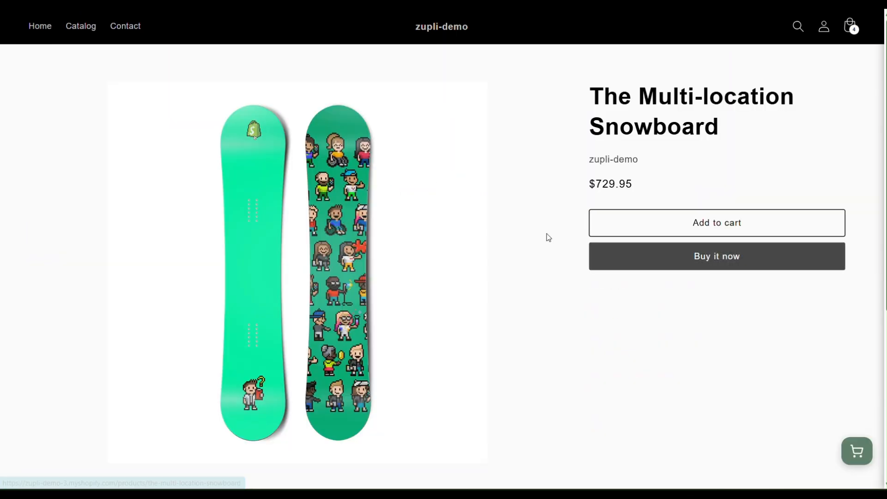
{"action": "left_click", "coordinate": [669, 223]}
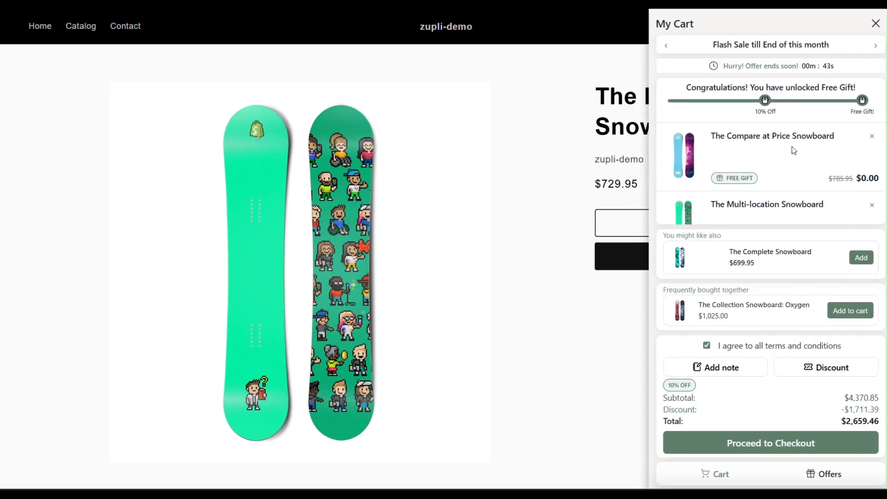
Review the updated cart items and the status of the exclusive offers, and return to the cart items.
{"action": "scroll", "coordinate": [791, 146], "scroll_direction": "down", "scroll_amount": 5}
{"action": "left_click", "coordinate": [827, 476]}
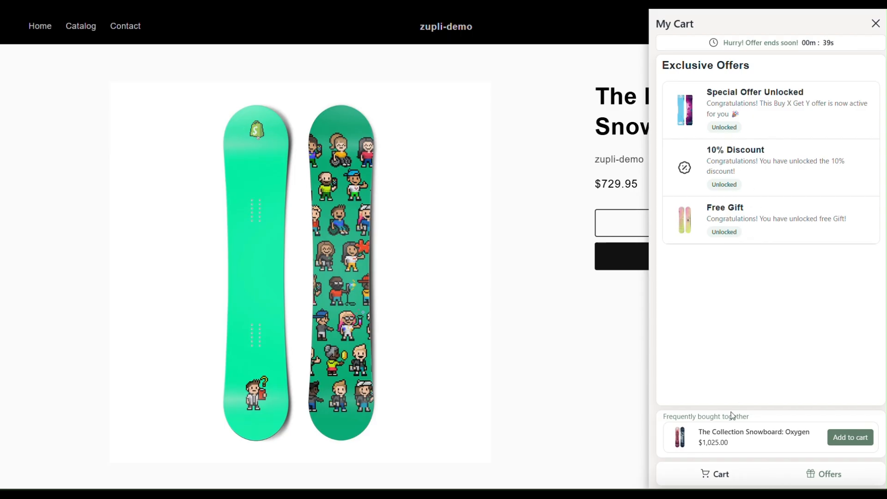
{"action": "left_click", "coordinate": [721, 482]}
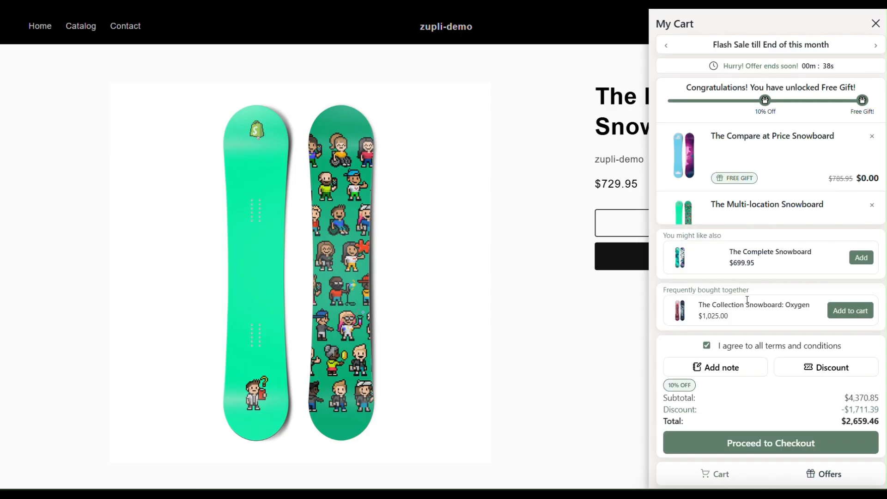
View the cart's order note form and discount code form, closing each without entering anything.
{"action": "left_click", "coordinate": [736, 368]}
{"action": "left_click", "coordinate": [875, 349]}
{"action": "left_click", "coordinate": [854, 365]}
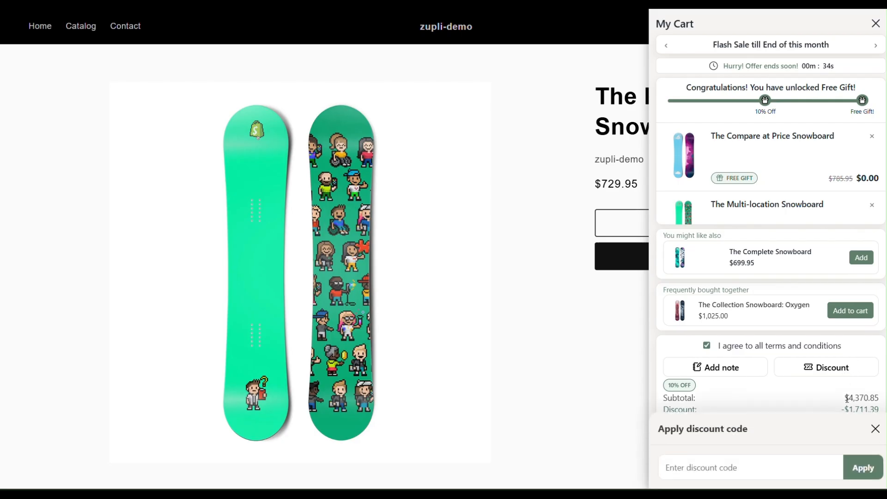
{"action": "left_click", "coordinate": [875, 430]}
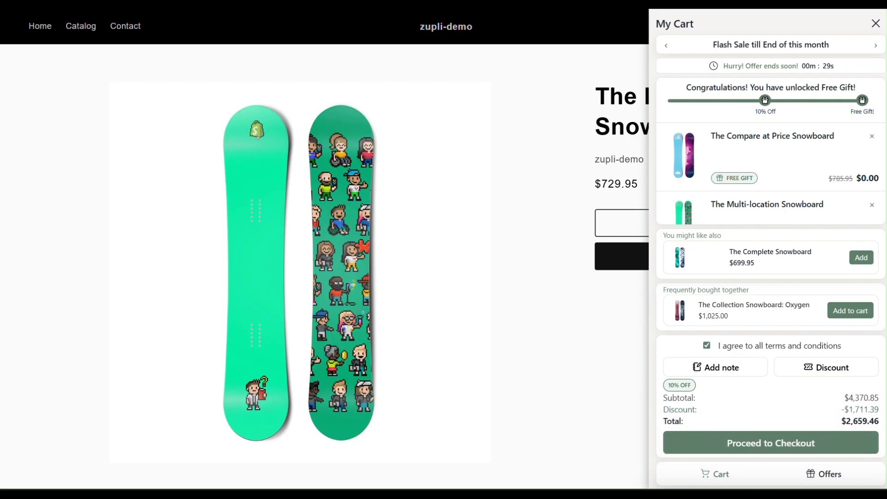
Close the cart drawer and reopen it from the floating cart widget on the product page.
{"action": "left_click", "coordinate": [875, 26]}
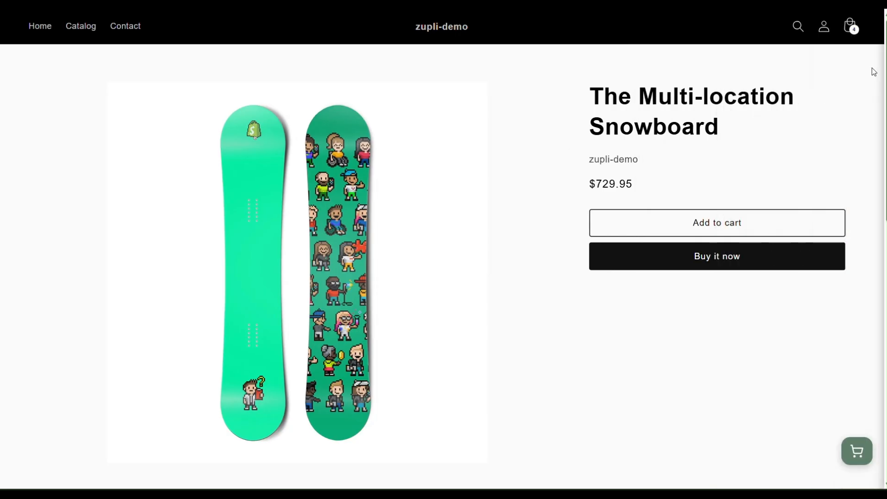
{"action": "scroll", "coordinate": [852, 438], "scroll_direction": "down", "scroll_amount": 7}
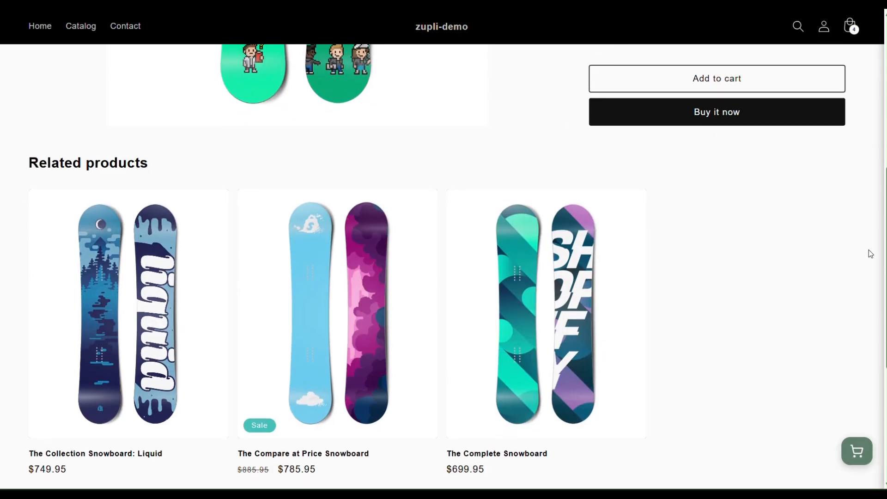
{"action": "left_click", "coordinate": [858, 451]}
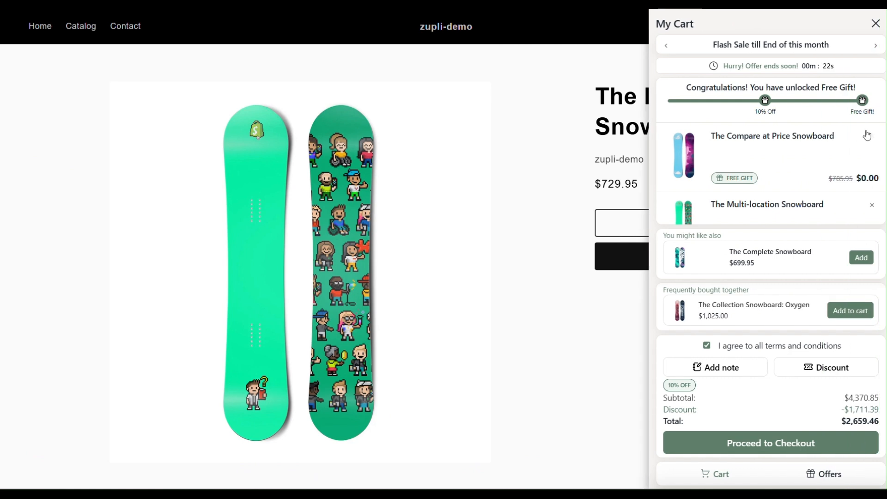